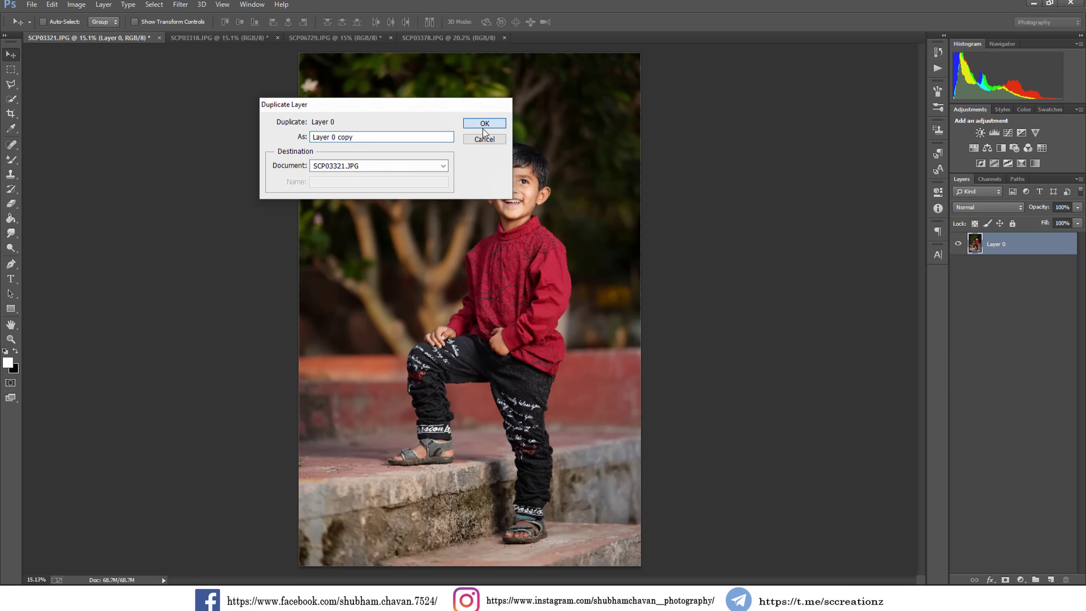
Step: Duplicate Layer 0 and apply a Levels adjustment to the copy with input levels of about 7, 0.91 and 237
left_click(485, 123)
left_click(77, 5)
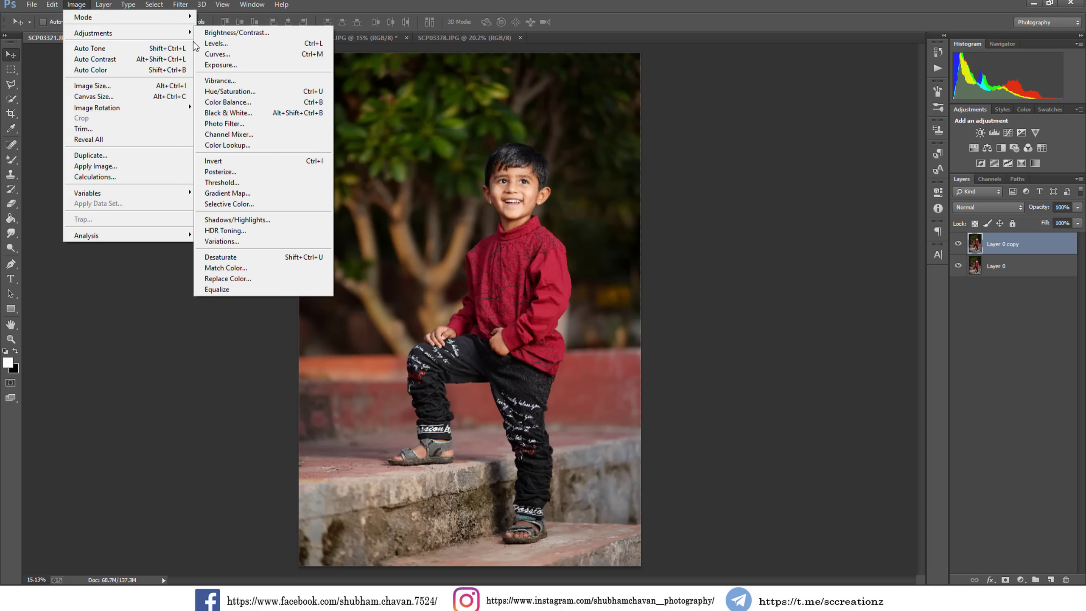
left_click(219, 44)
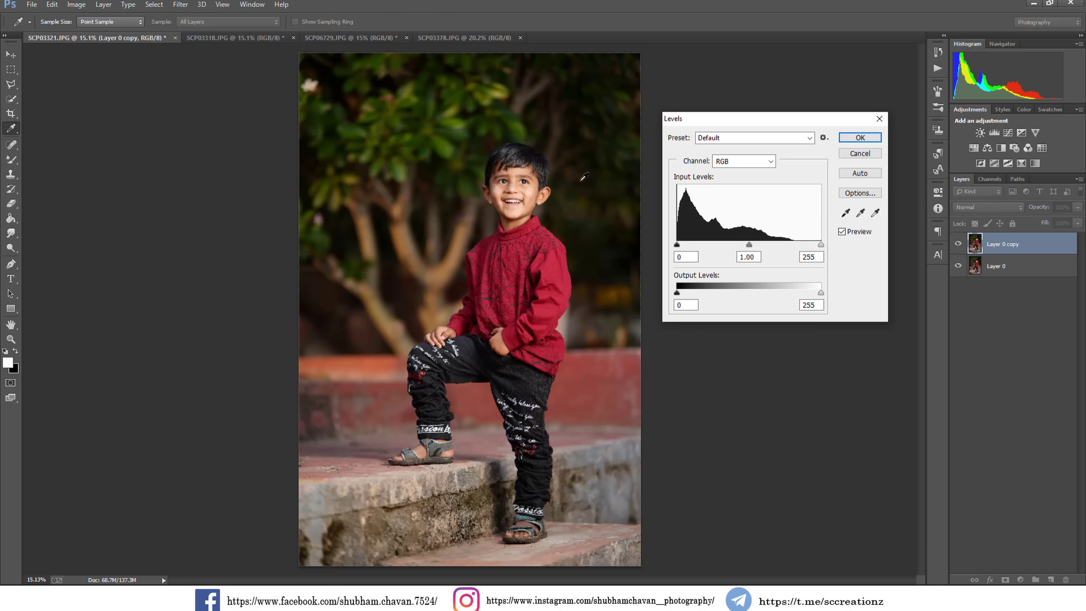
left_click_drag(820, 244, 745, 245)
left_click_drag(678, 246, 681, 246)
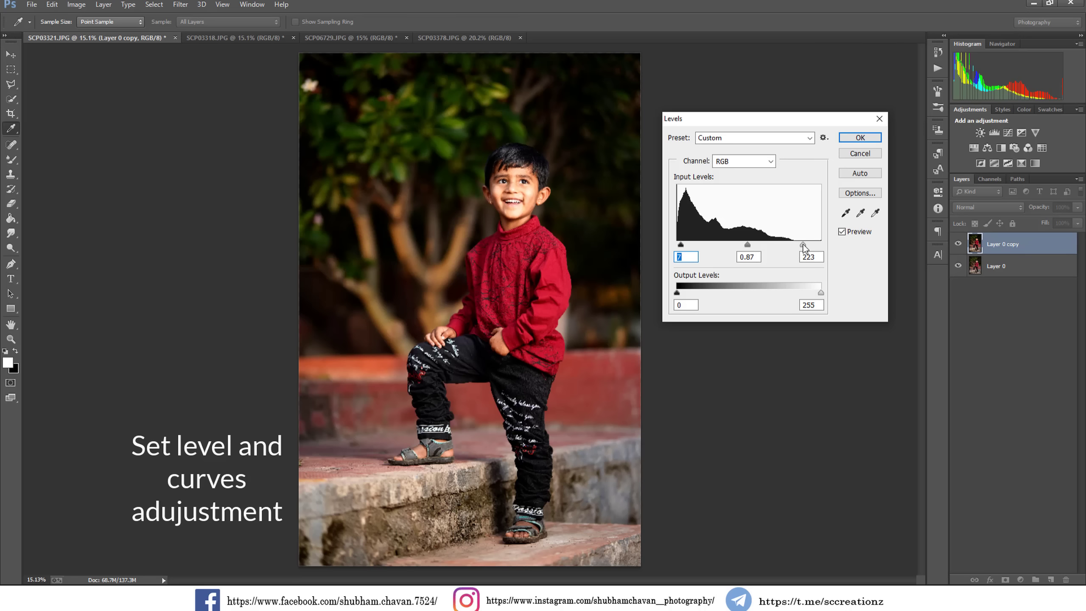
left_click(803, 244)
left_click_drag(747, 244, 811, 249)
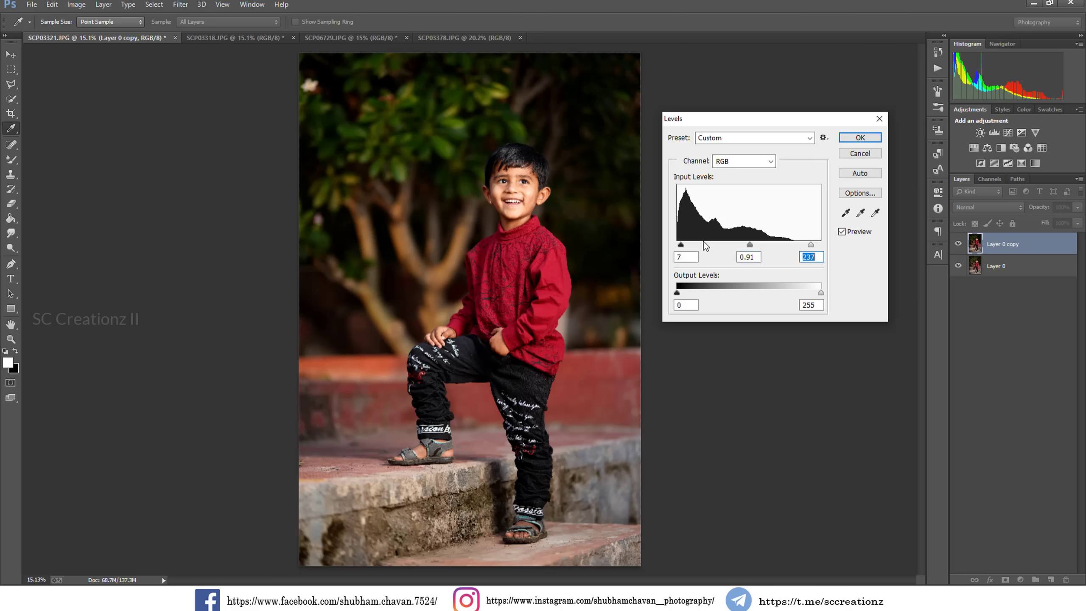
left_click(681, 248)
left_click(860, 137)
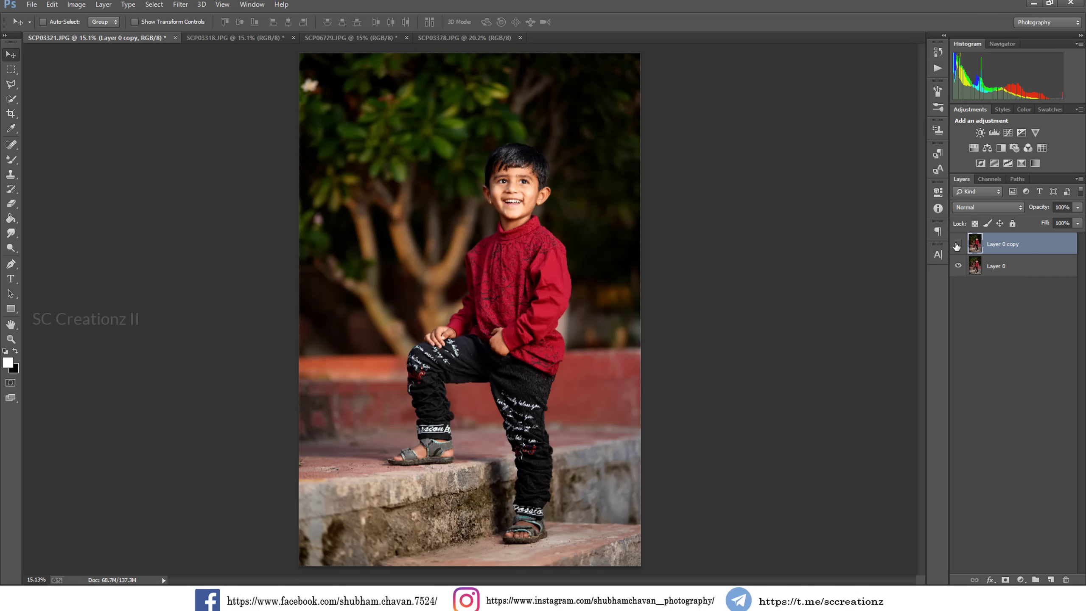
Step: Compare the levels-adjusted layer with the original, lower its opacity to 66%, and merge it down
left_click(957, 244)
left_click(958, 244)
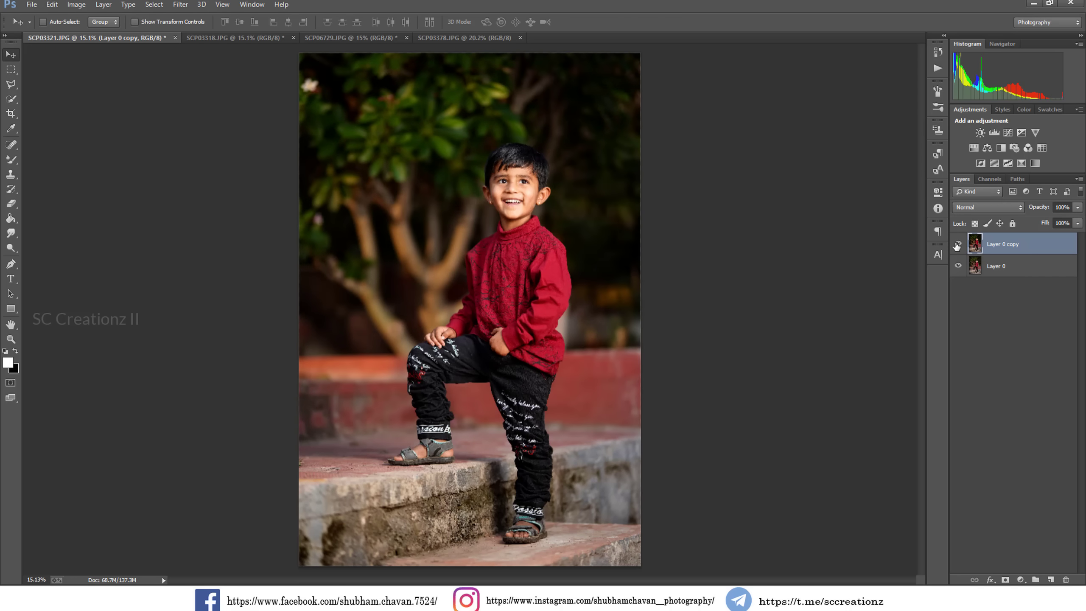
left_click_drag(1042, 208, 1024, 209)
right_click(1038, 244)
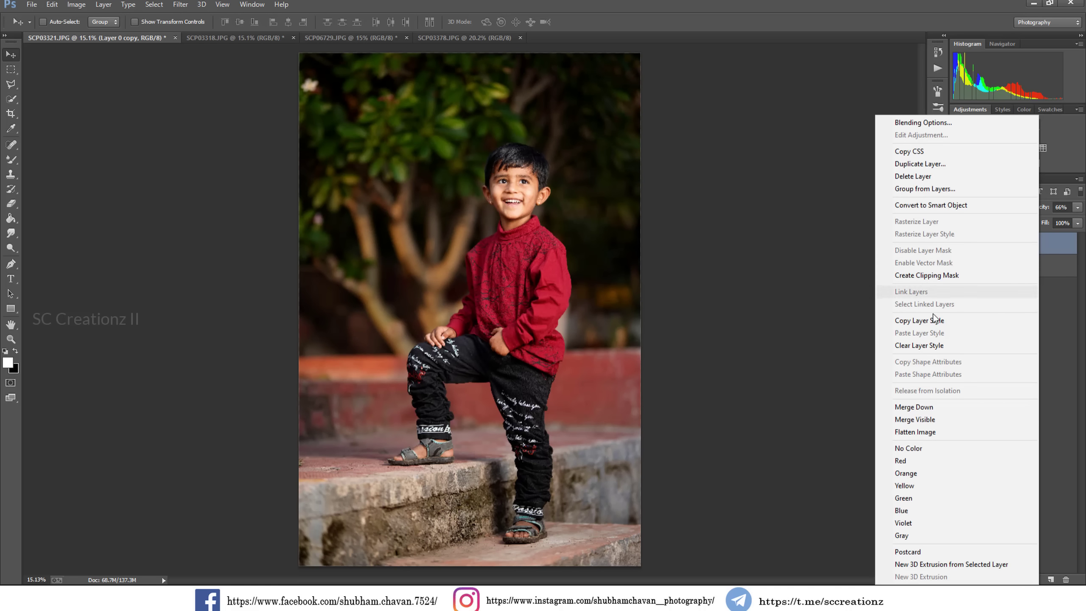
left_click(908, 408)
Step: Duplicate the merged layer and open the Camera Raw Filter on the duplicate
right_click(1016, 243)
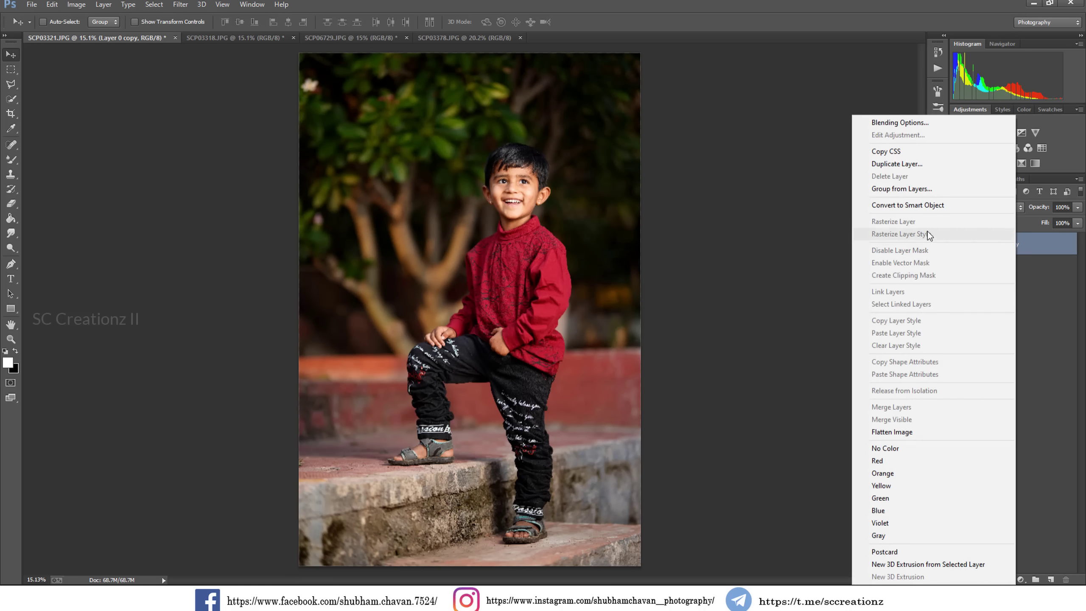
left_click(895, 165)
left_click(484, 128)
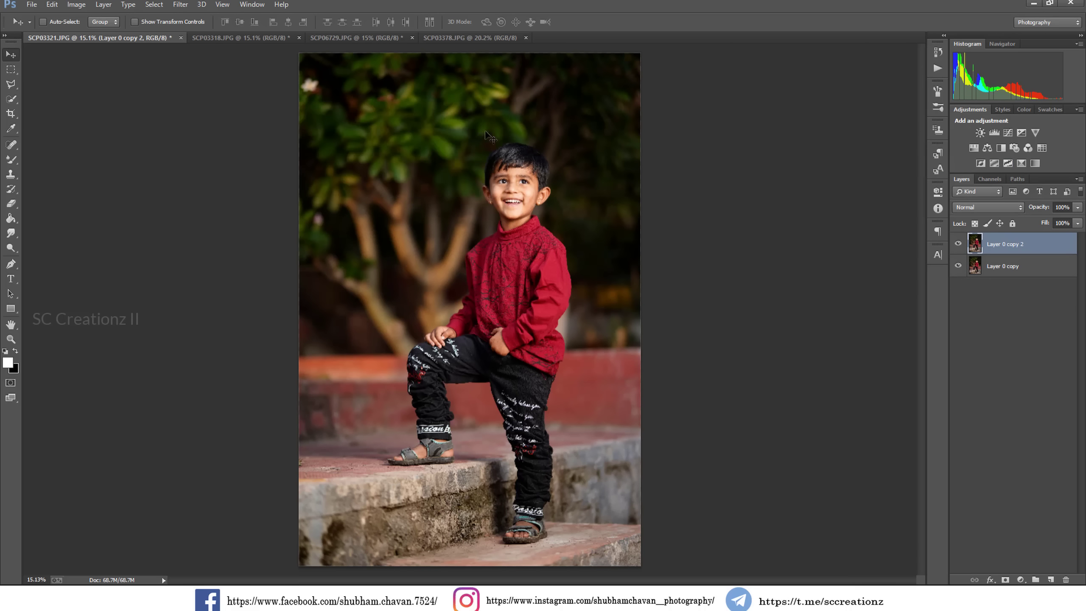
left_click(178, 7)
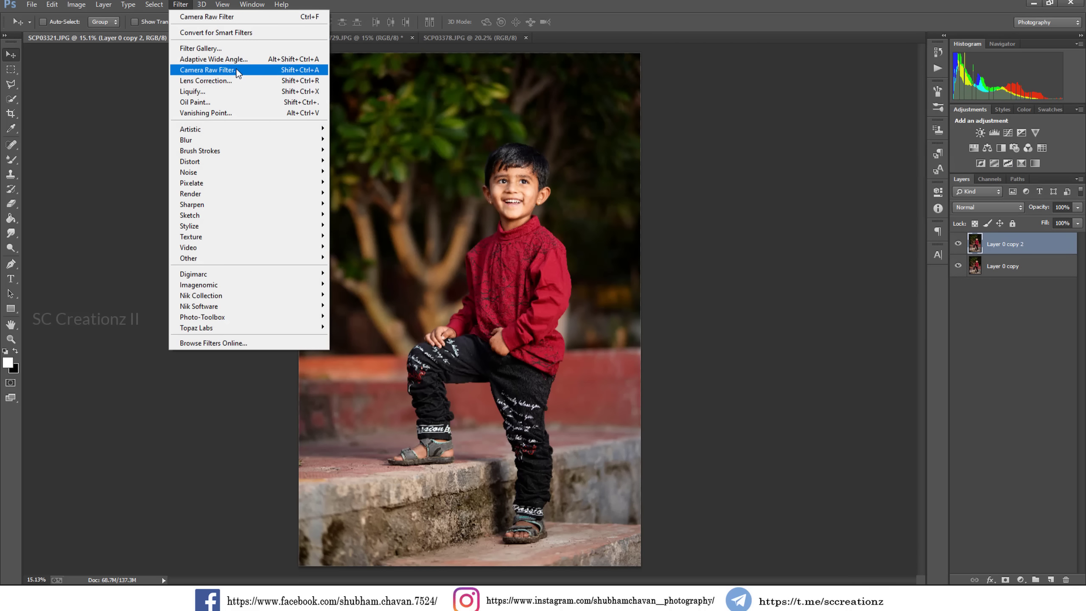
left_click(268, 70)
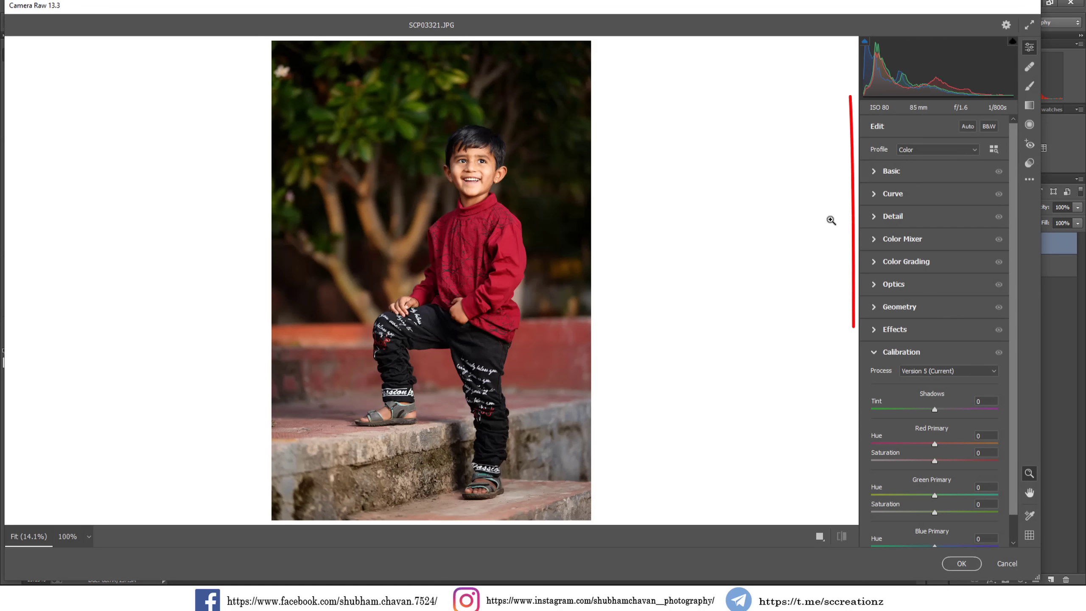
Step: Set the basic tones to Contrast +7, Highlights -45, Shadows -31, Whites +12 and Blacks +10
left_click(875, 171)
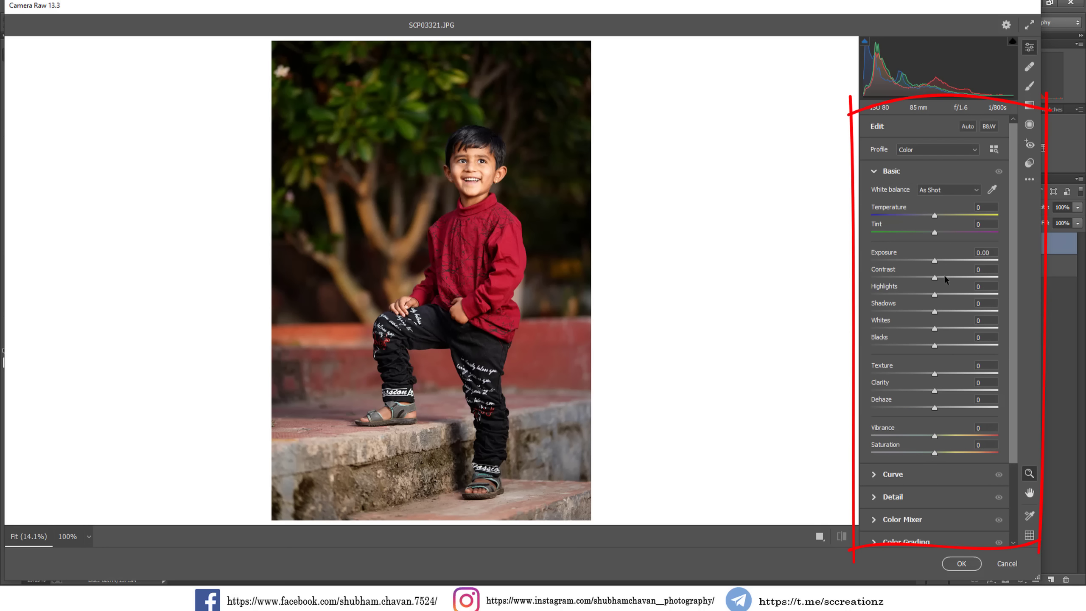
mouse_move(943, 275)
left_mouse_down()
mouse_move(980, 277)
mouse_move(938, 287)
left_mouse_up()
left_click_drag(919, 295, 907, 295)
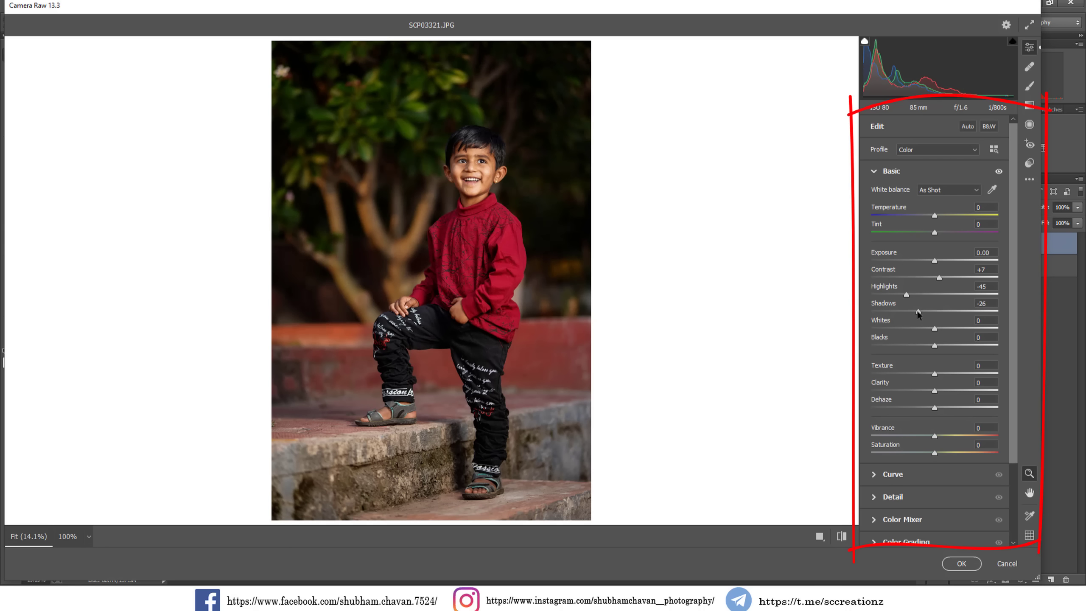
left_click_drag(934, 312, 913, 315)
mouse_move(936, 326)
left_mouse_down()
mouse_move(965, 329)
mouse_move(879, 327)
mouse_move(946, 331)
left_mouse_up()
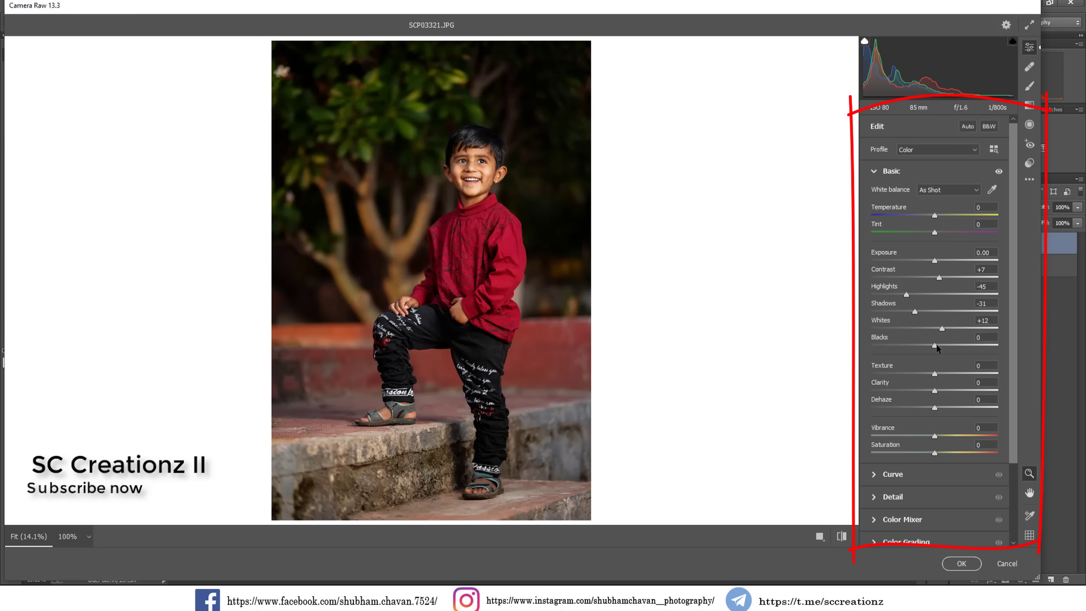
mouse_move(936, 345)
left_mouse_down()
mouse_move(1001, 351)
mouse_move(909, 350)
mouse_move(955, 355)
mouse_move(944, 355)
left_mouse_up()
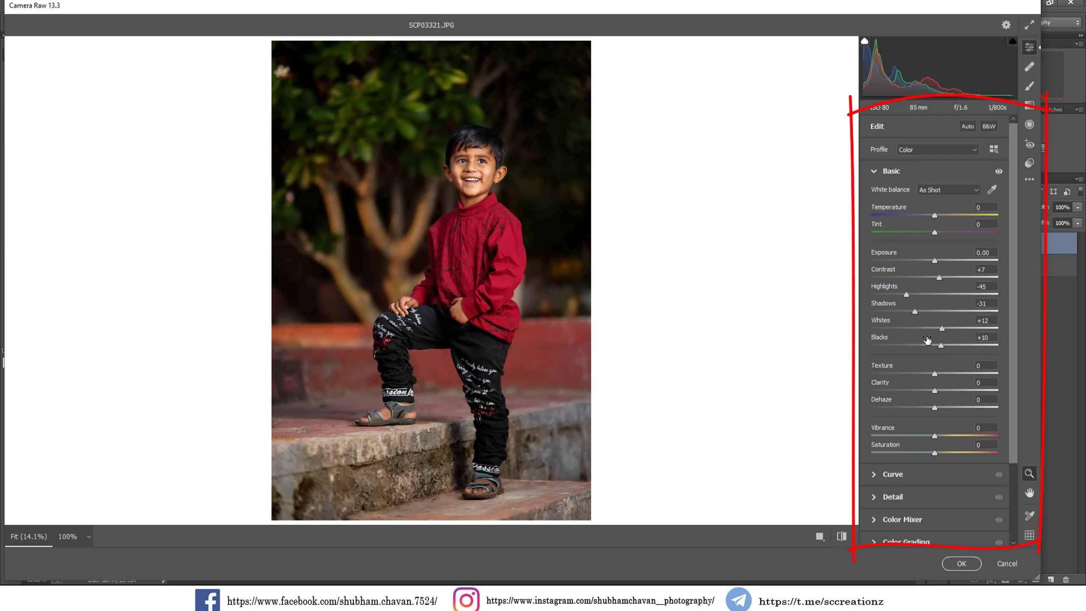
Step: Set Saturation to -20, Vibrance to -9, Clarity to +7 and Dehaze to +7
left_click_drag(934, 452, 922, 453)
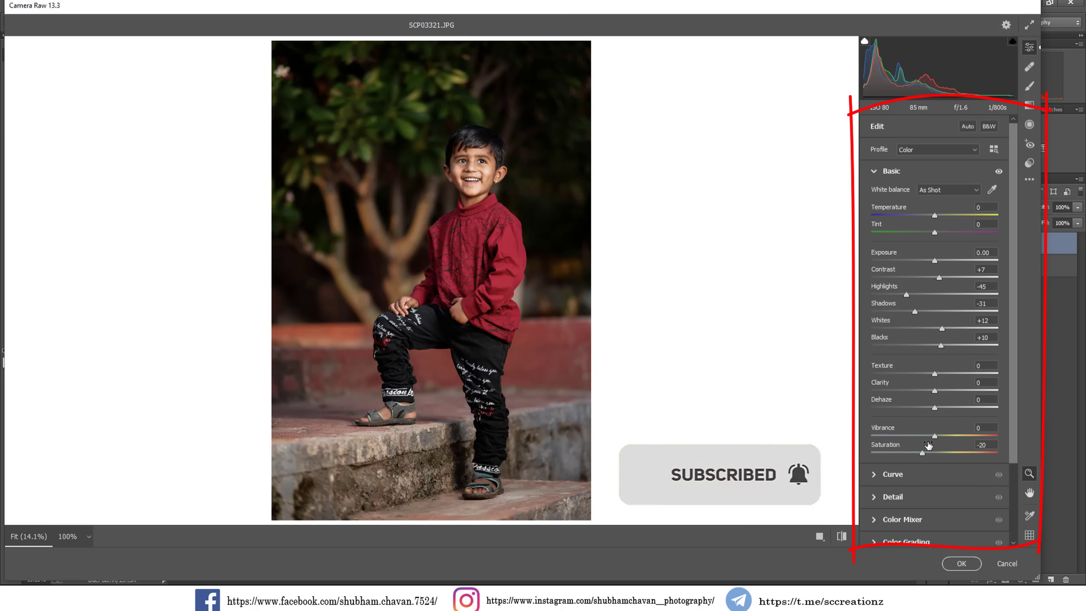
left_click_drag(934, 436, 928, 435)
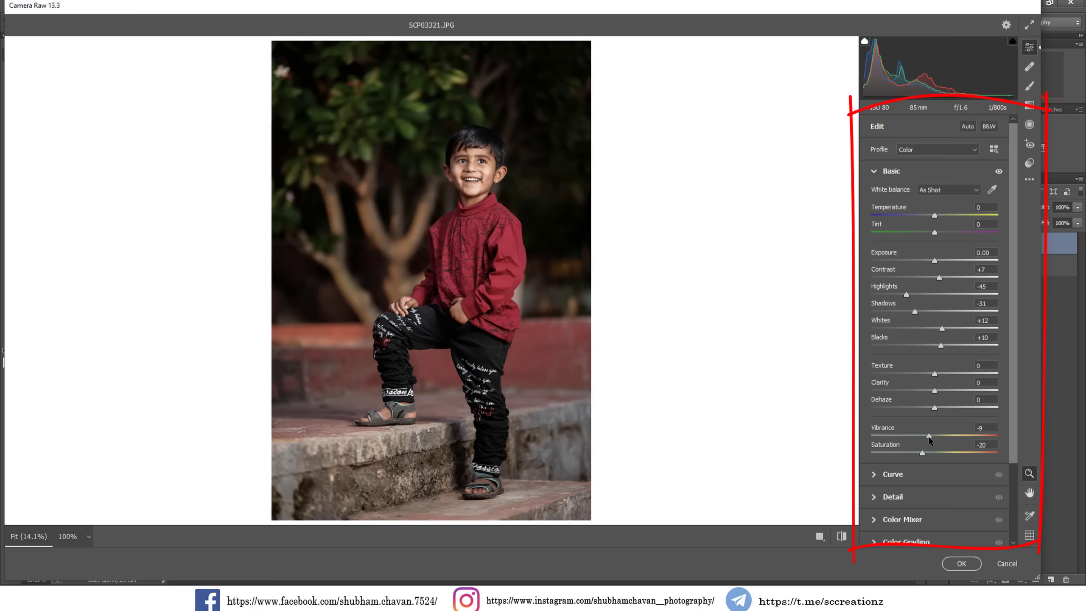
left_click(942, 391)
left_click_drag(955, 406, 944, 407)
Step: Raise the highlights slightly on the parametric tone curve
scroll(903, 406, "down", 2)
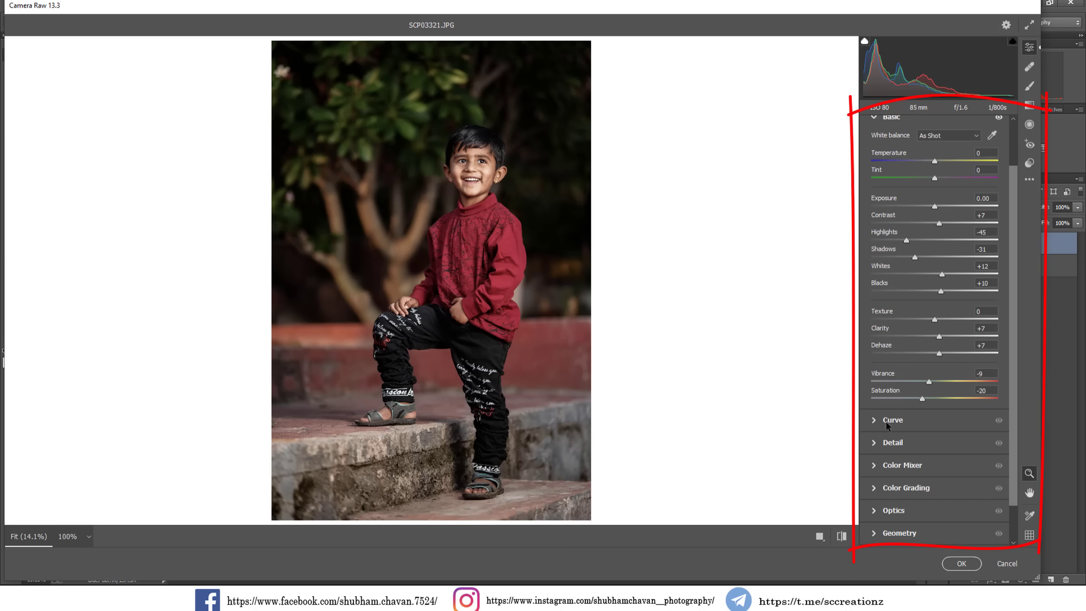
left_click(886, 421)
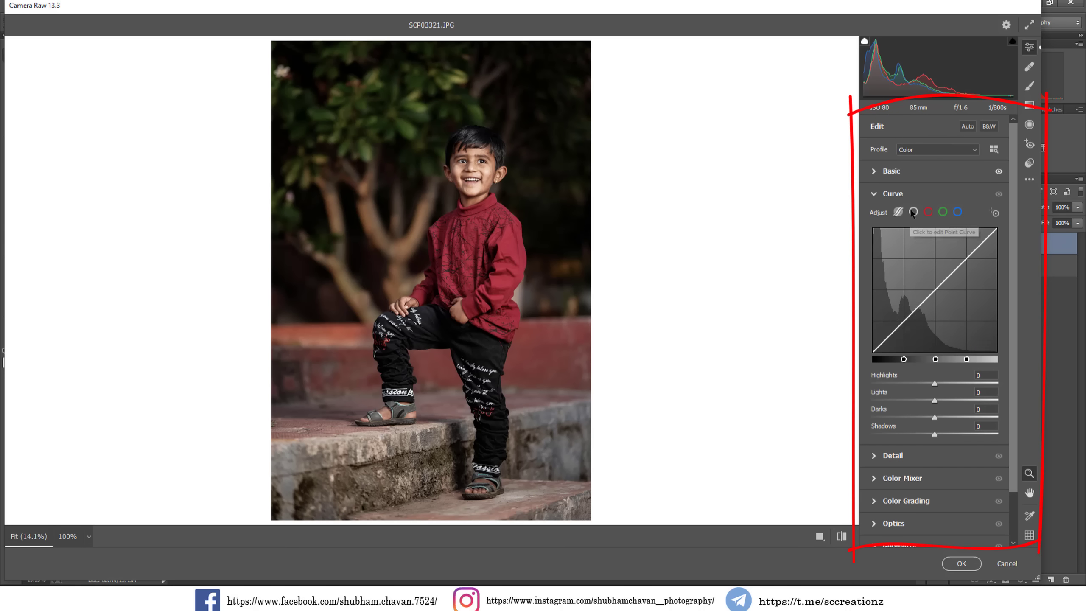
left_click(898, 212)
left_click(896, 212)
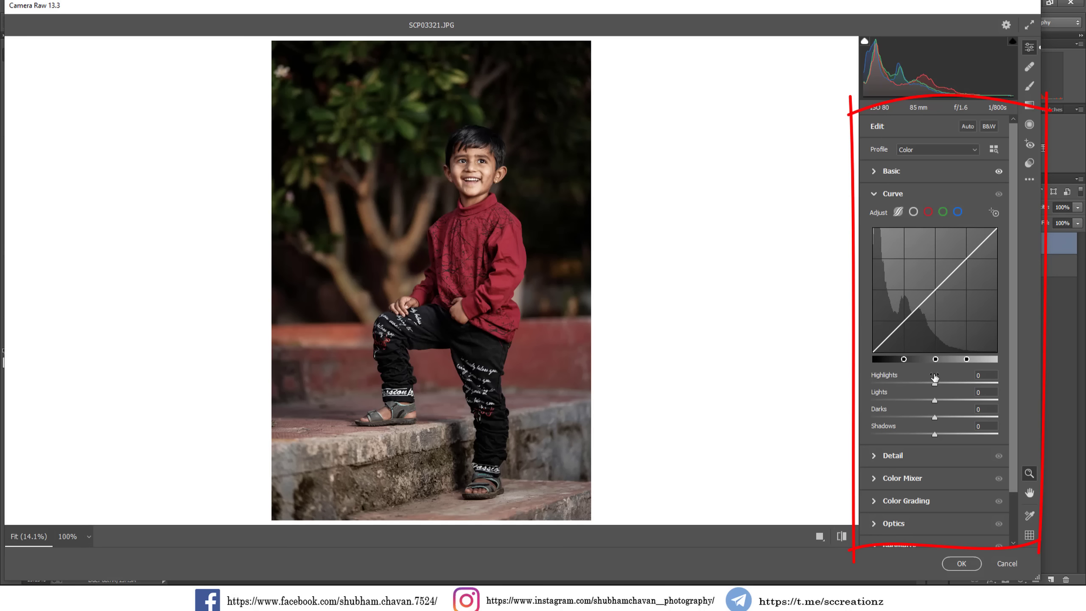
left_click_drag(934, 387, 942, 385)
scroll(1007, 382, "down", 2)
Step: Shift the Color Mixer hues to Yellows -100, Greens -100 and Blues -11
left_click(872, 407)
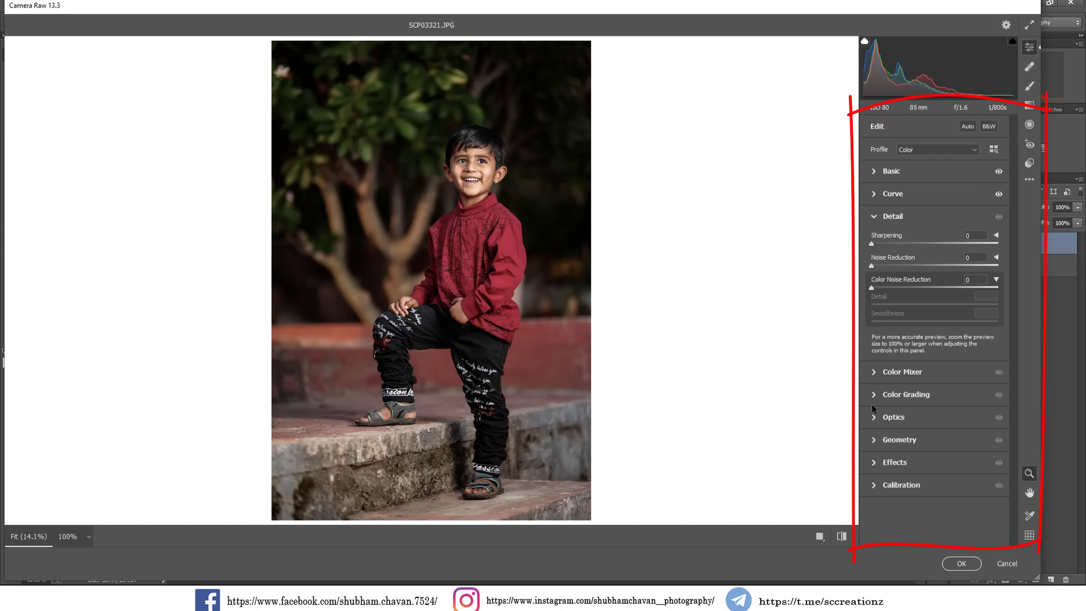
left_click(881, 369)
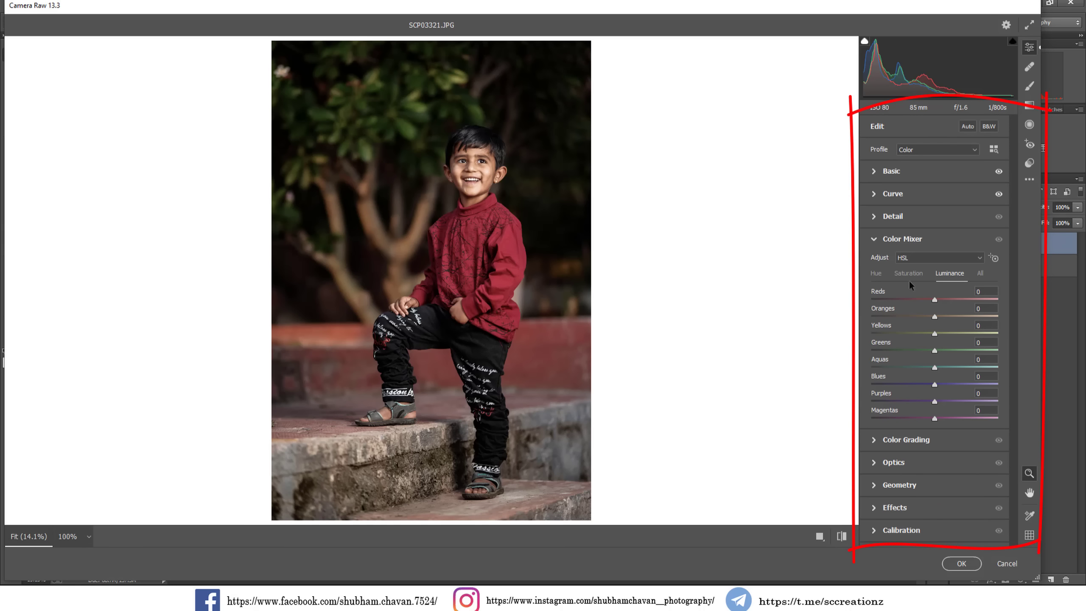
left_click(877, 273)
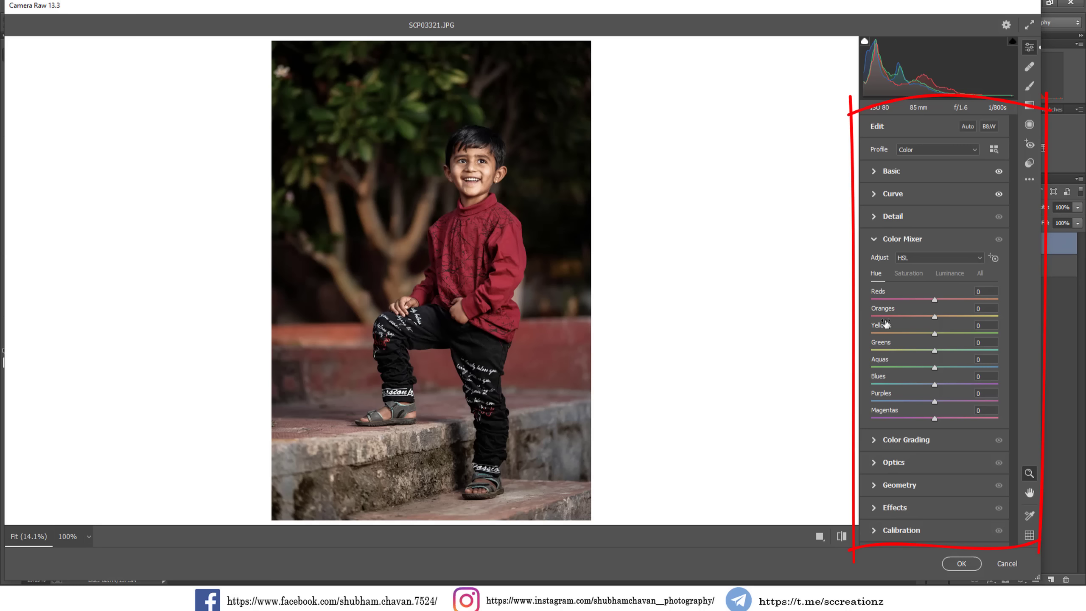
left_click_drag(904, 331, 824, 348)
left_click(926, 384)
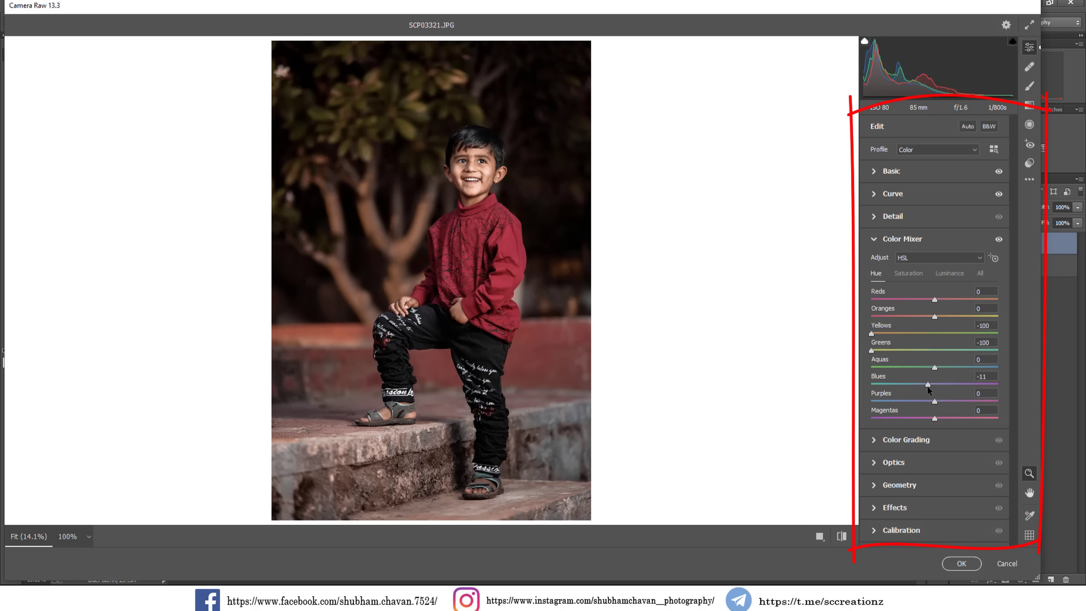
Step: Set Color Mixer saturation to Reds +22, Oranges -16, Yellows +8, Greens -4, Aquas -100 and Blues -59, and slightly raise Purples and Magentas
left_click(916, 272)
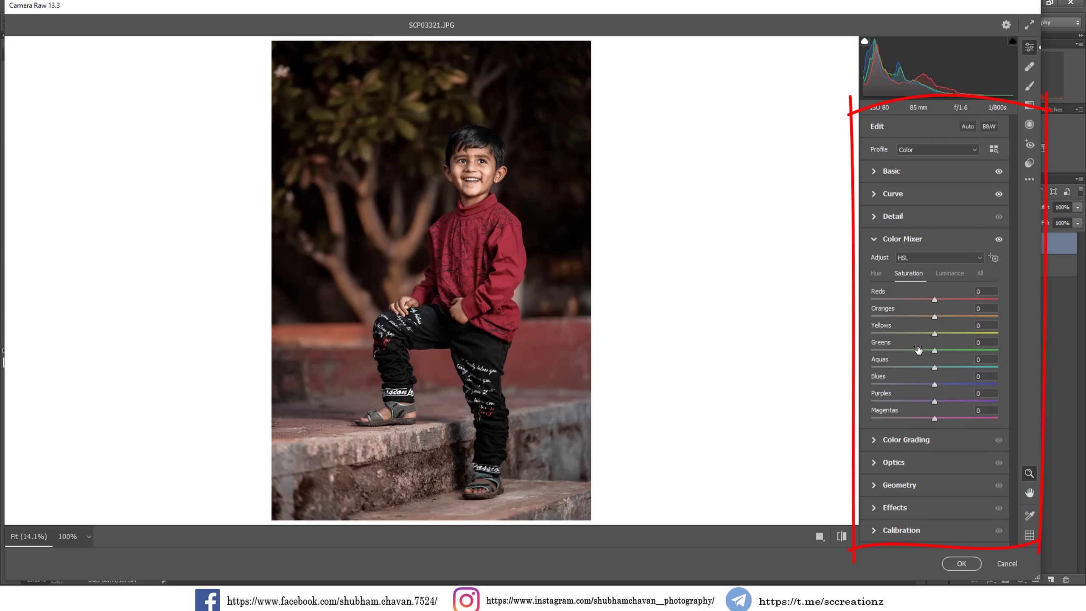
left_click(926, 317)
left_click_drag(926, 317, 924, 317)
left_click_drag(934, 299, 949, 300)
left_click_drag(944, 333, 846, 371)
left_click_drag(932, 384, 914, 385)
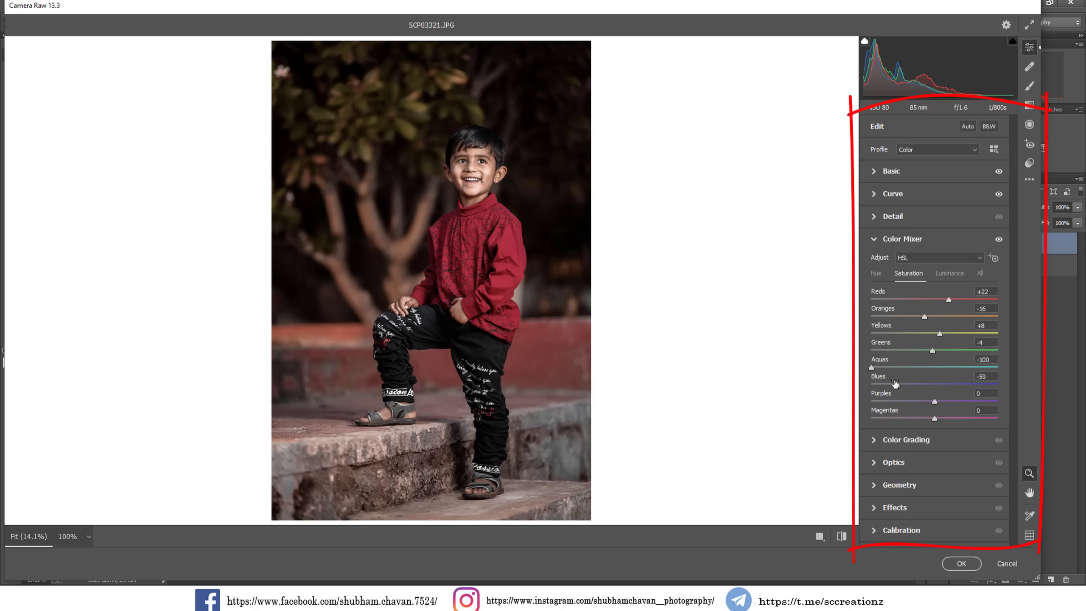
left_click_drag(935, 401, 940, 400)
left_click_drag(935, 417, 938, 415)
Step: Set Color Mixer luminance to Reds +28, Oranges +26, Yellows -25 and Greens -64, and slightly lower Aquas
left_click(953, 277)
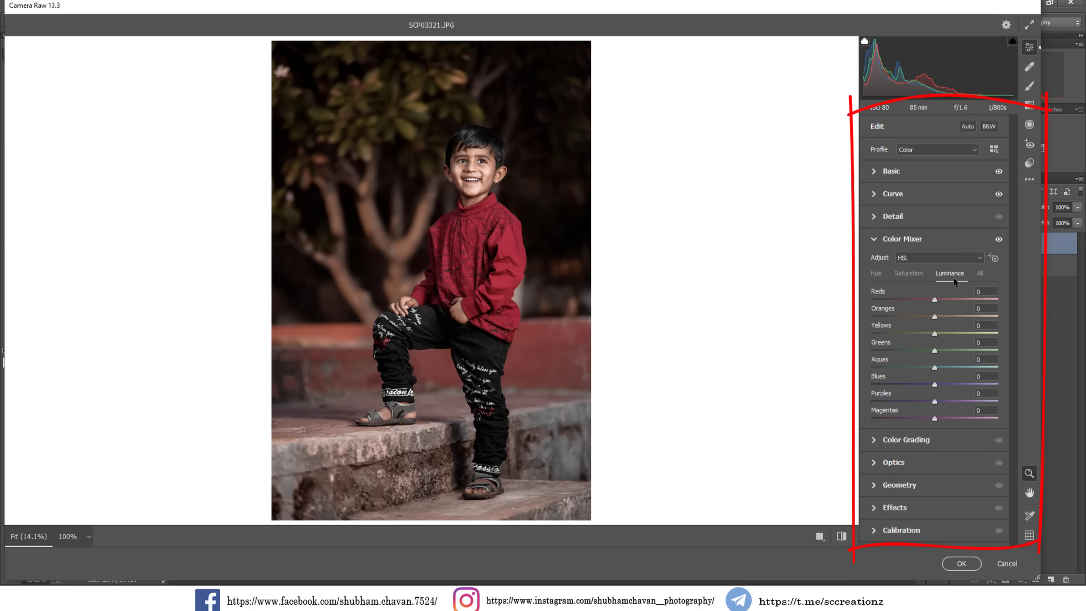
left_click_drag(944, 299, 969, 301)
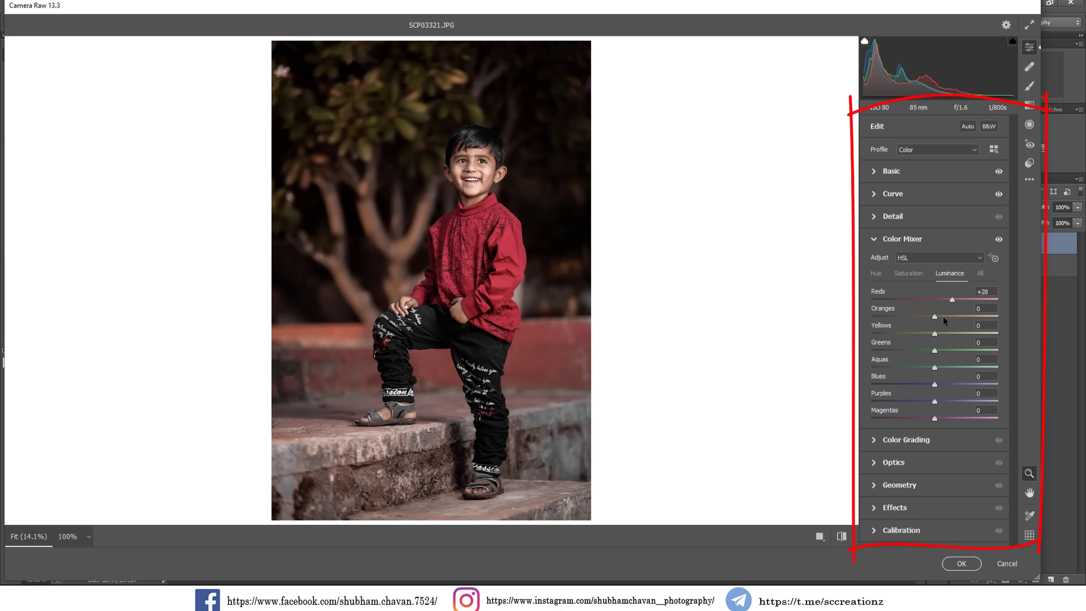
left_click_drag(942, 315, 959, 318)
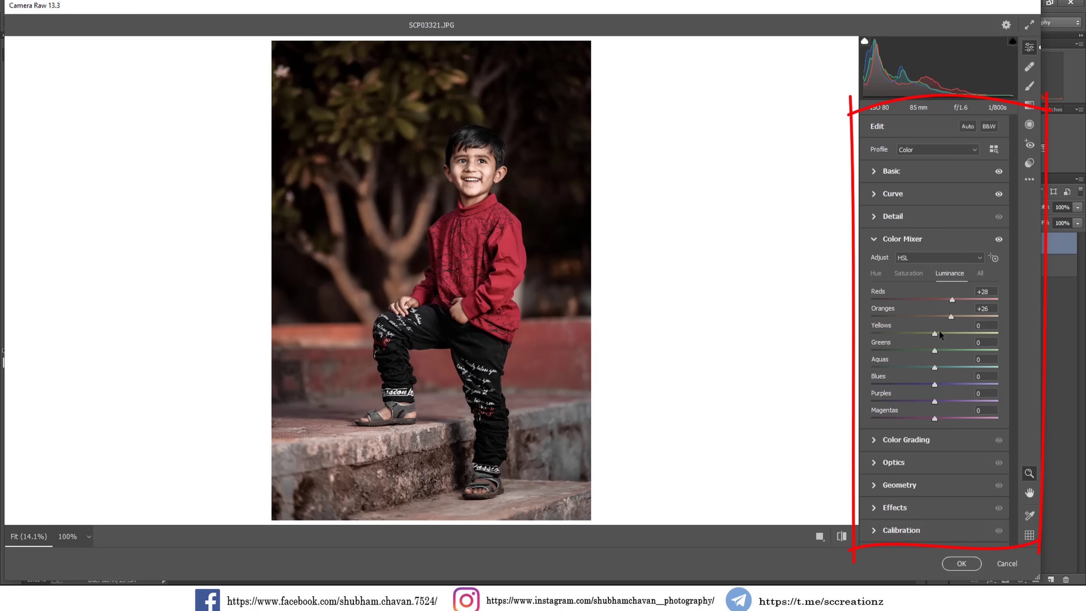
left_click_drag(938, 333, 896, 351)
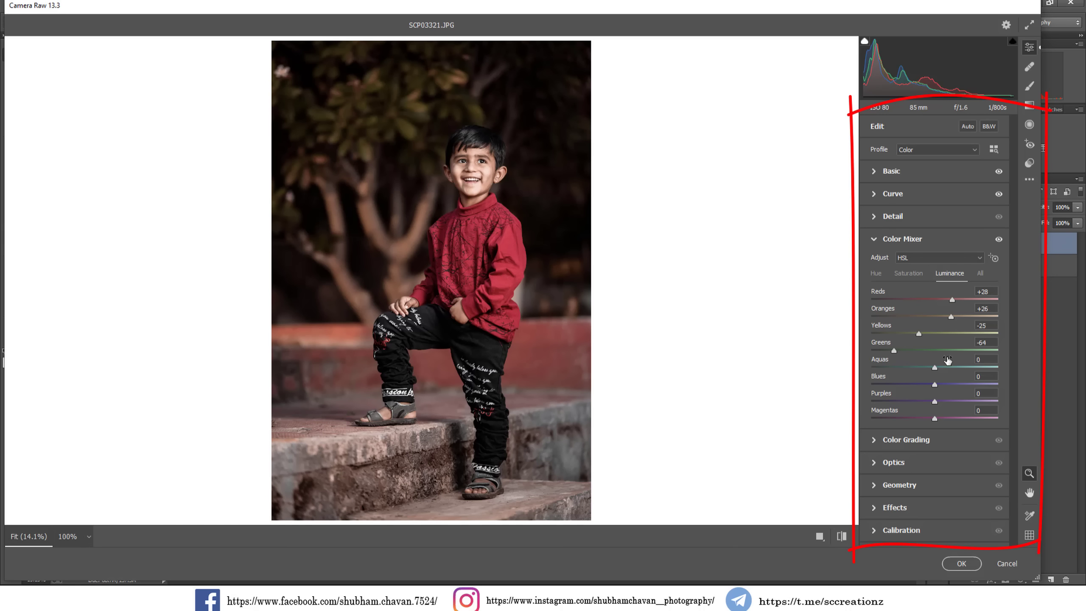
left_click_drag(934, 367, 930, 369)
Step: In Color Grading, raise the shadows' luminance slightly and set the highlights' luminance to 7
left_click(904, 441)
left_click_drag(899, 472, 973, 472)
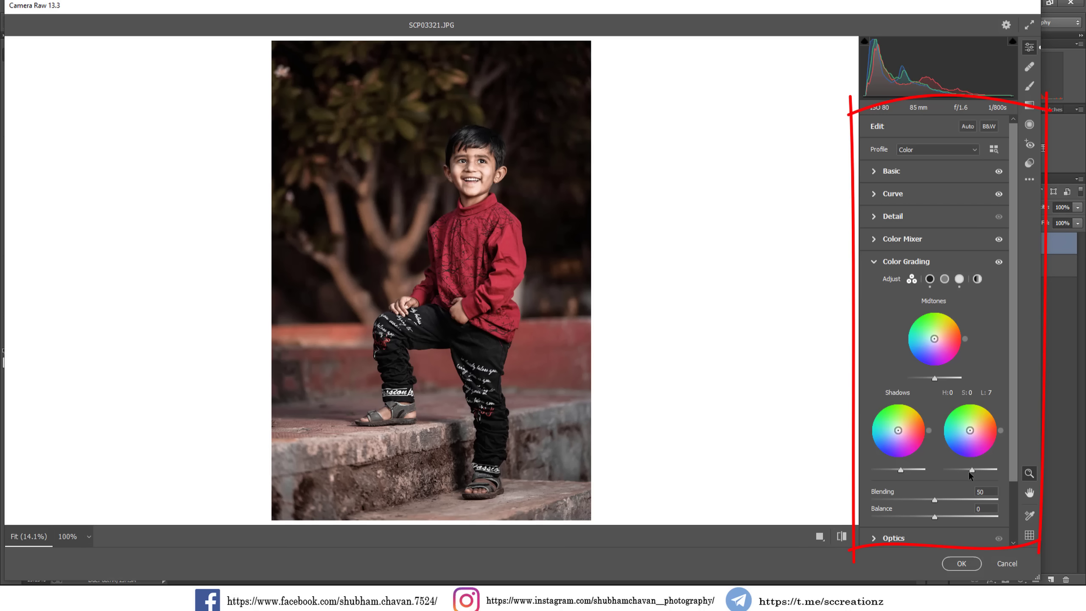
Step: In Calibration, set Blue Primary to hue -100 and saturation +20, Green Primary to hue -100 and saturation -29, and slightly lower Red Primary saturation
scroll(1011, 429, "down", 3)
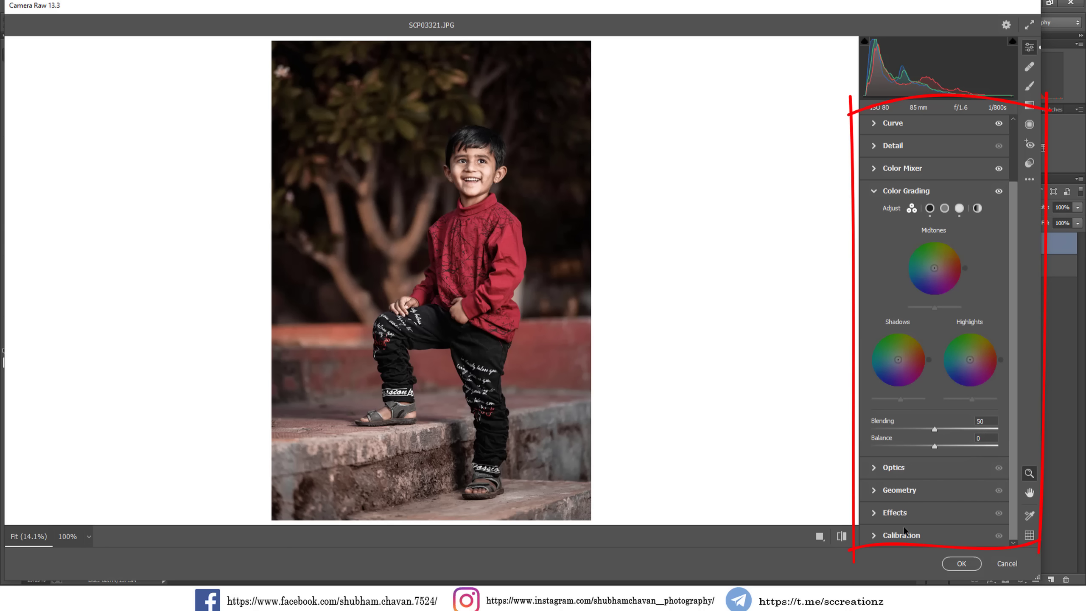
left_click(895, 535)
left_click_drag(934, 520, 854, 525)
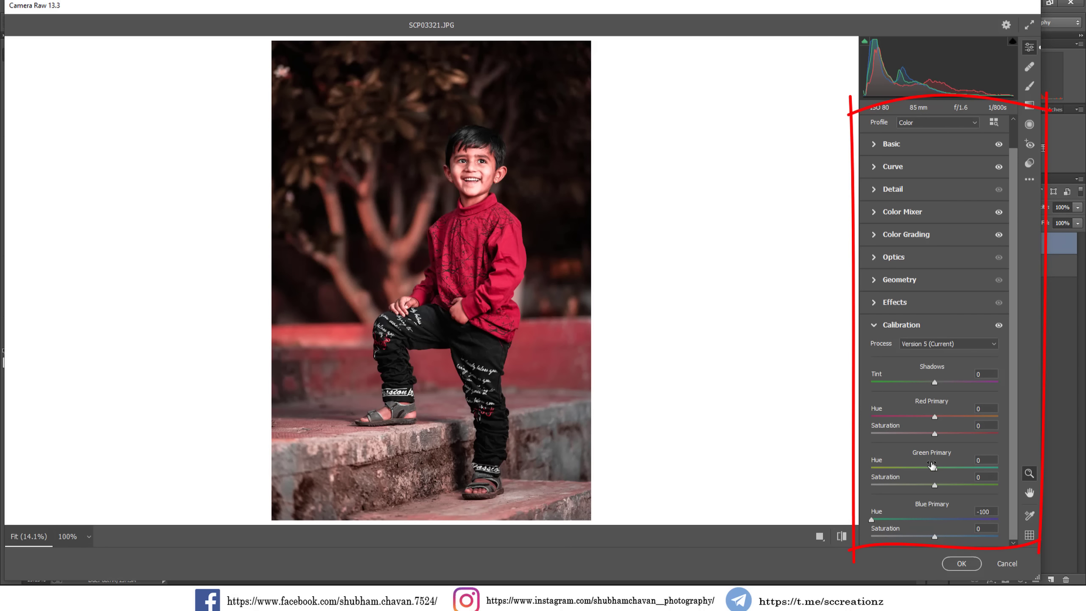
left_click_drag(934, 468, 840, 469)
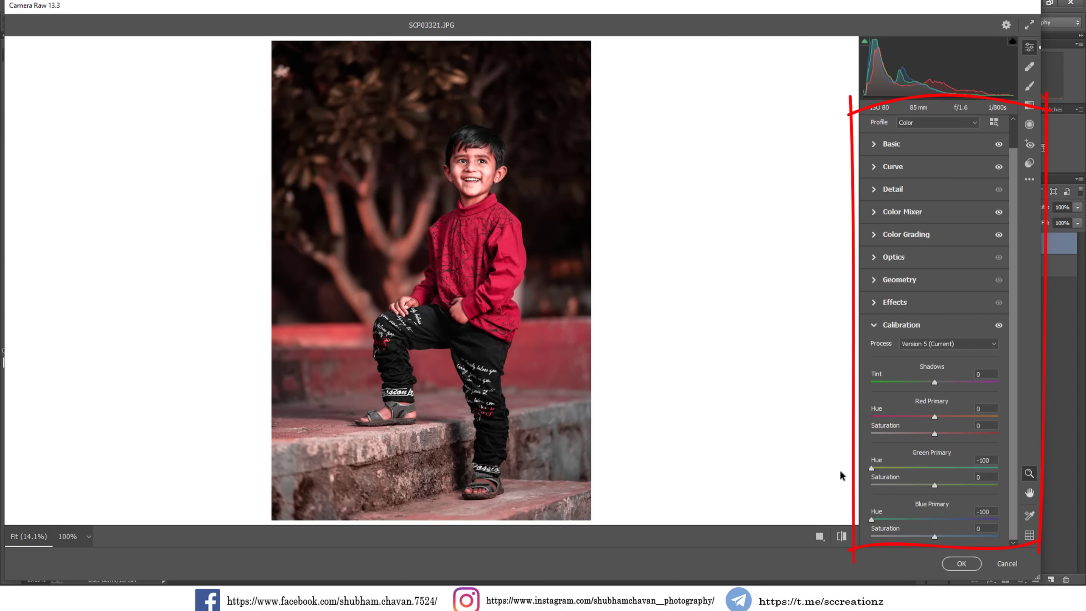
left_click(919, 486)
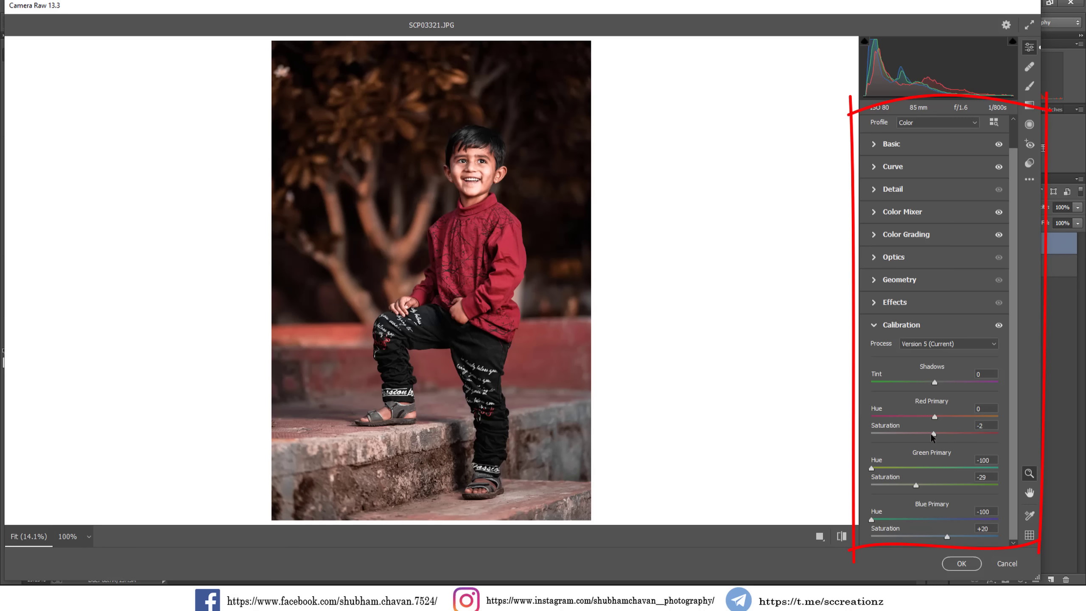
Step: Set the Effects vignetting to -12 and adjust the Basic Shadows to -18 and Whites to +11
left_click(882, 307)
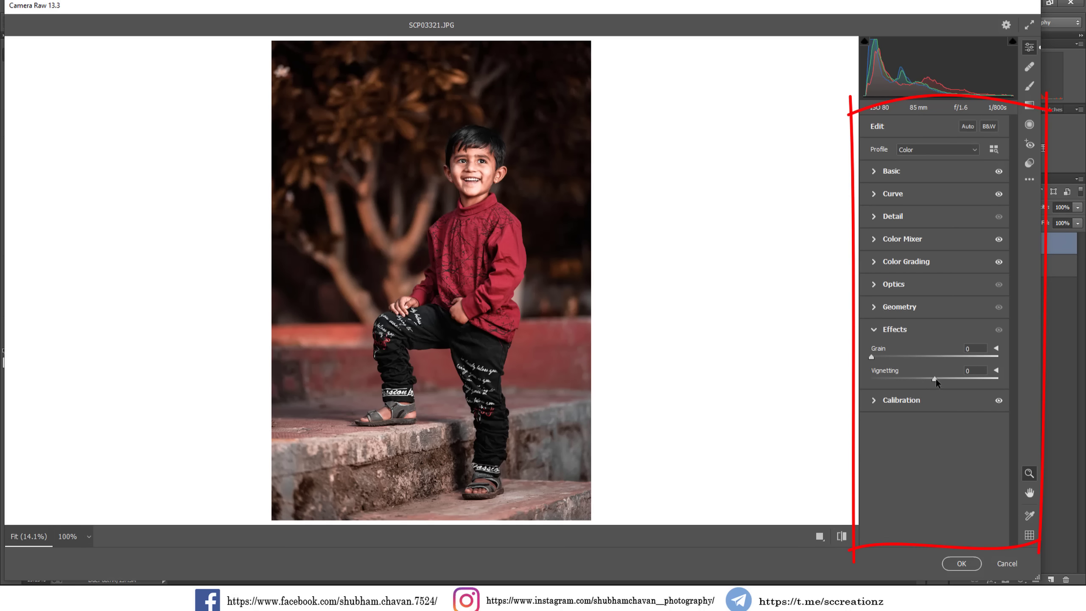
left_click_drag(935, 379, 927, 382)
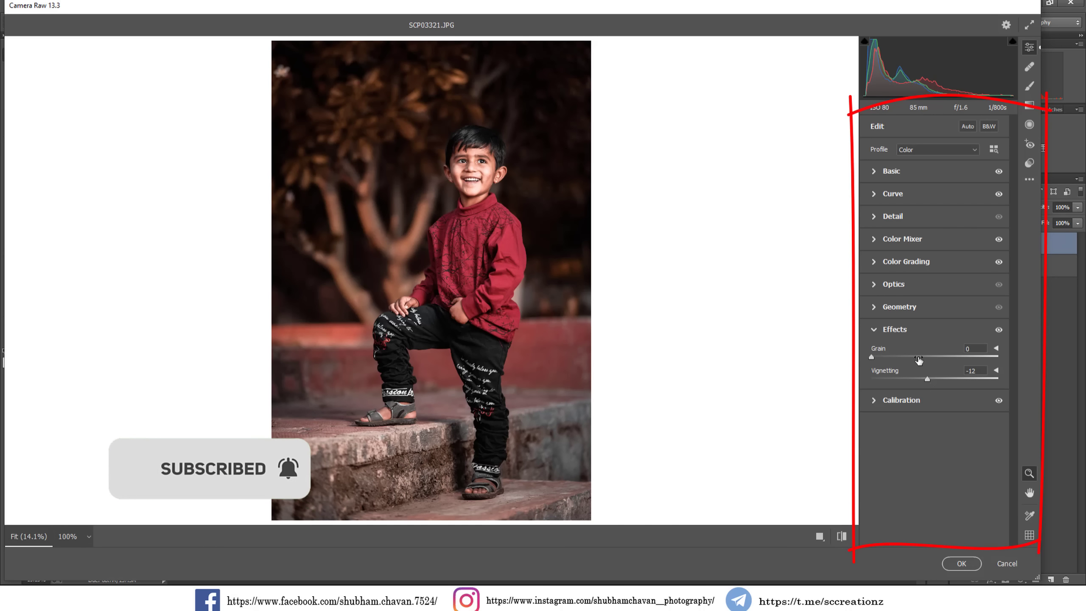
left_click(873, 173)
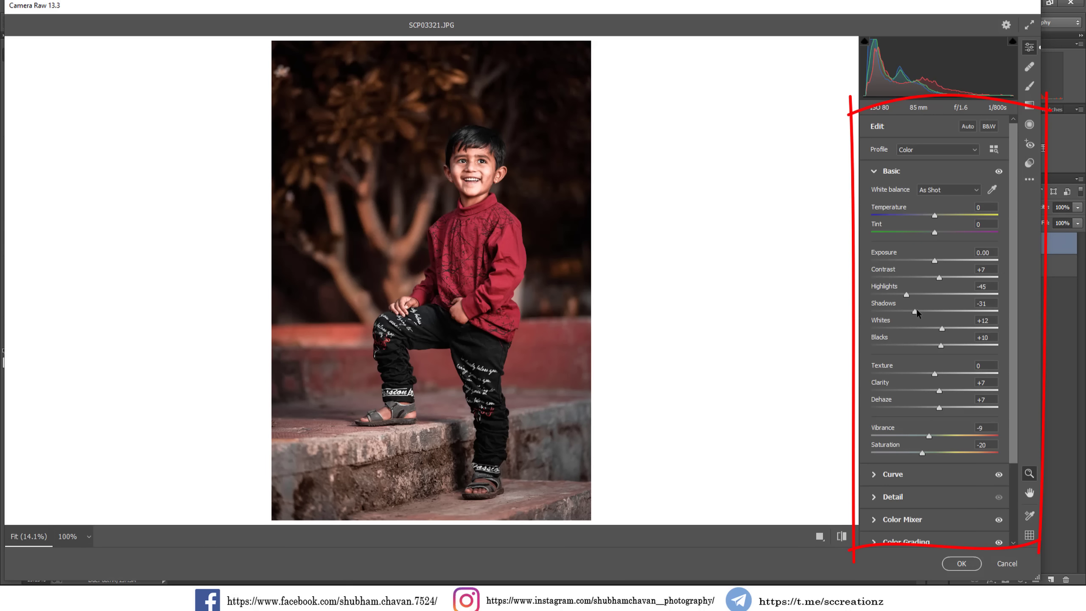
left_click_drag(924, 312, 941, 328)
scroll(907, 492, "down", 1)
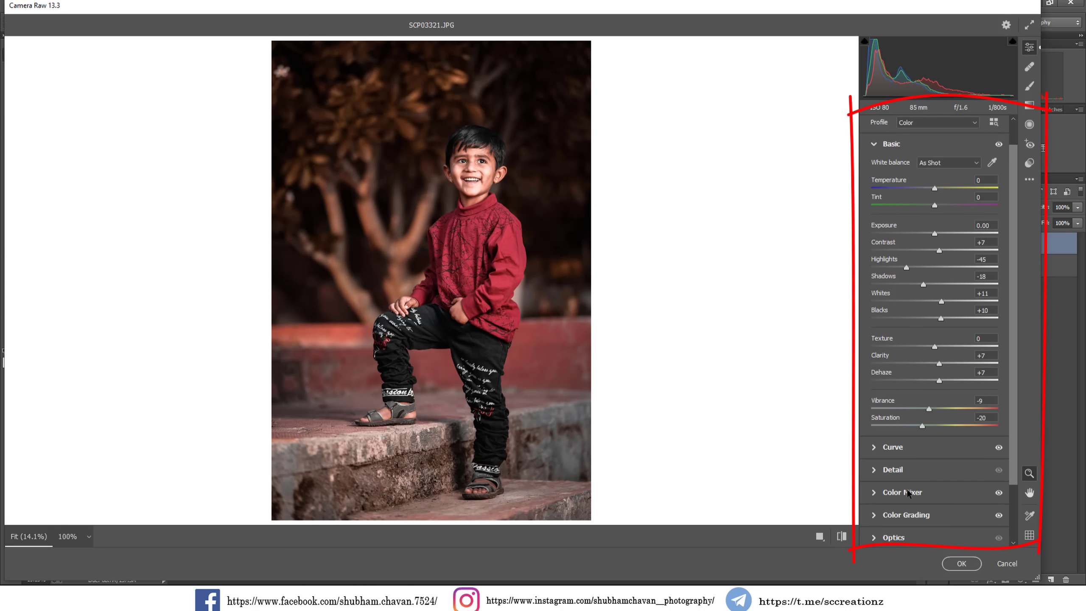
Step: In the Color Mixer, set the Oranges saturation to -23 and the Oranges luminance to +21
left_click(898, 492)
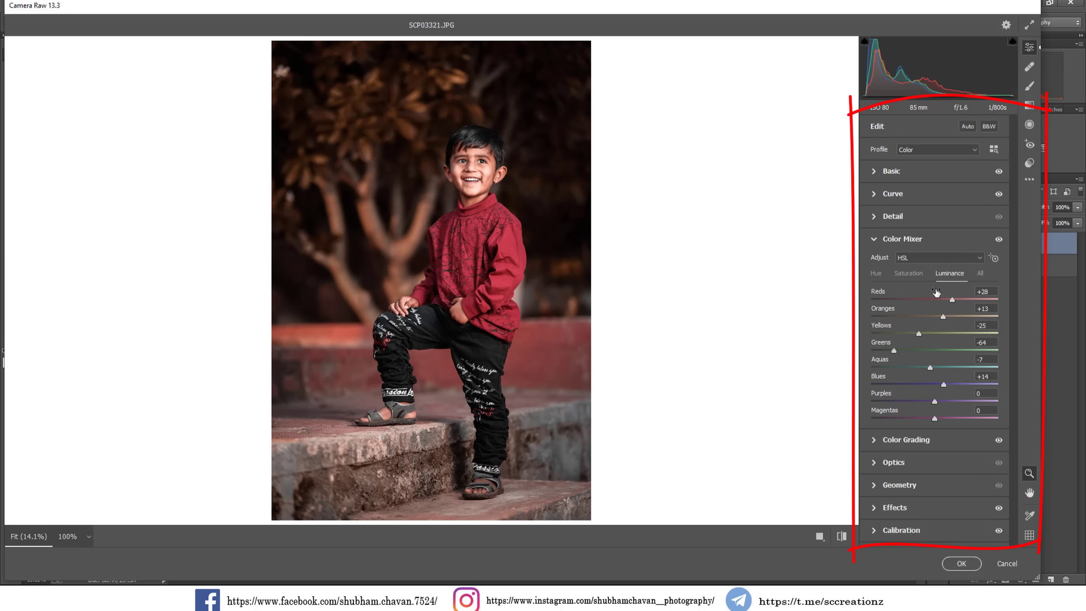
left_click(914, 274)
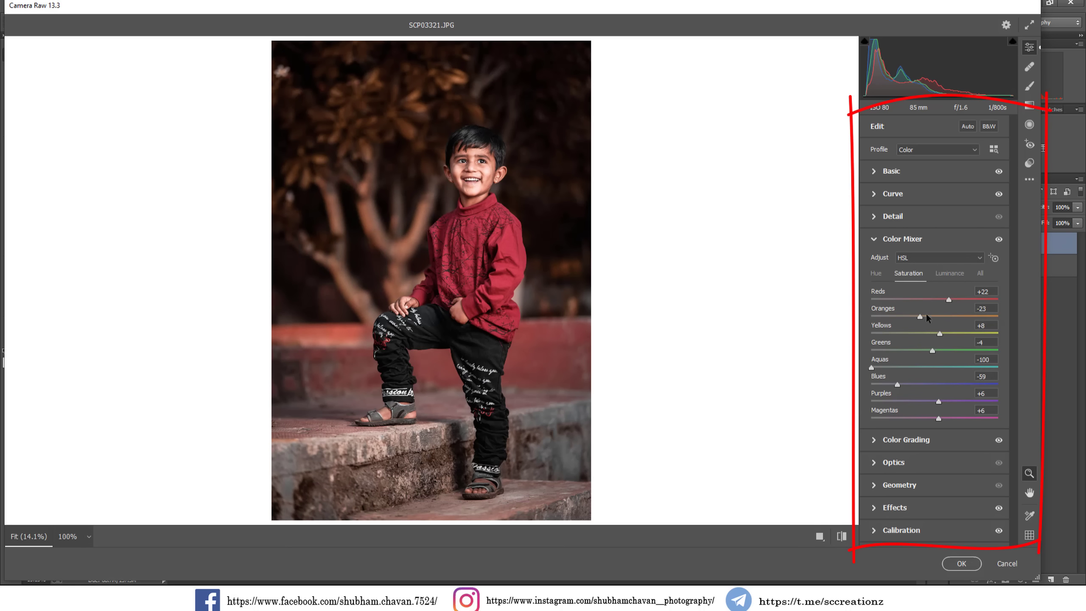
left_click(952, 299)
key("ctrl+alt+shift+l")
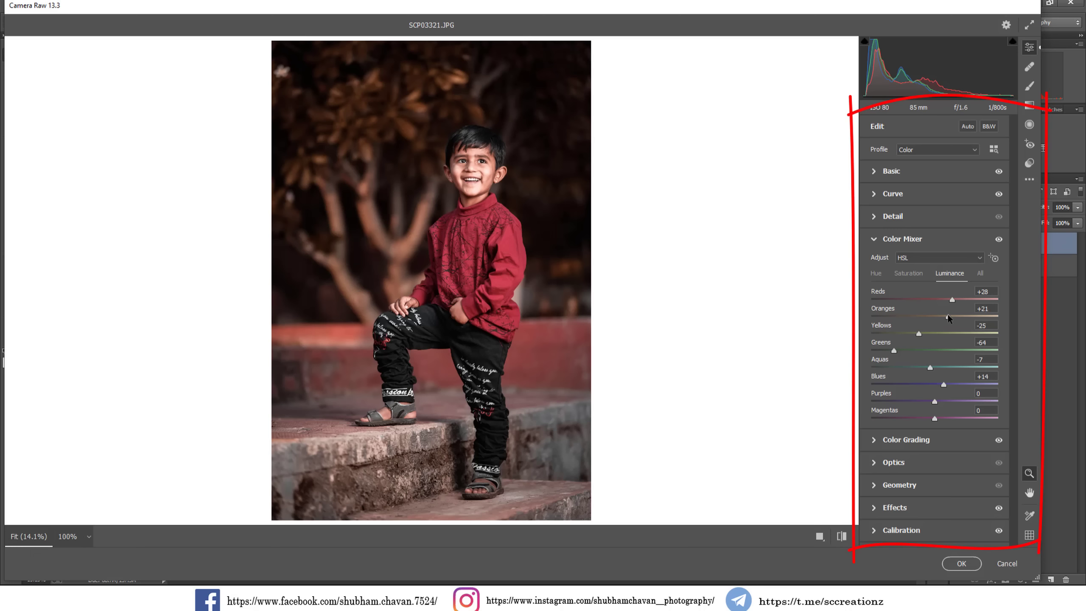
Step: Show before and after side by side, add a local Brush adjustment to the photo and fine-tune its contrast
left_click(841, 536)
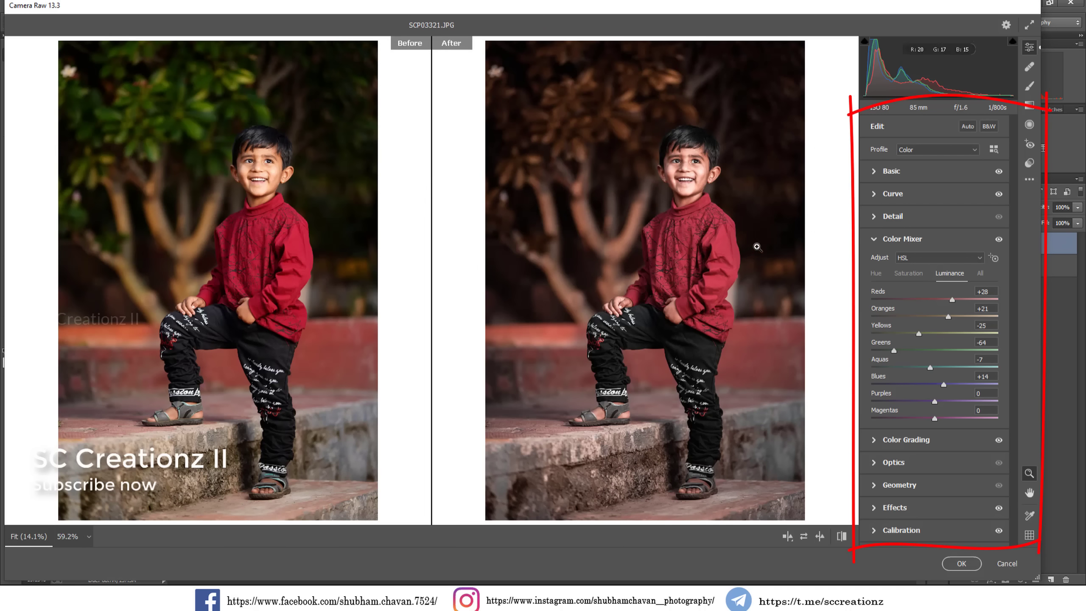
key("k")
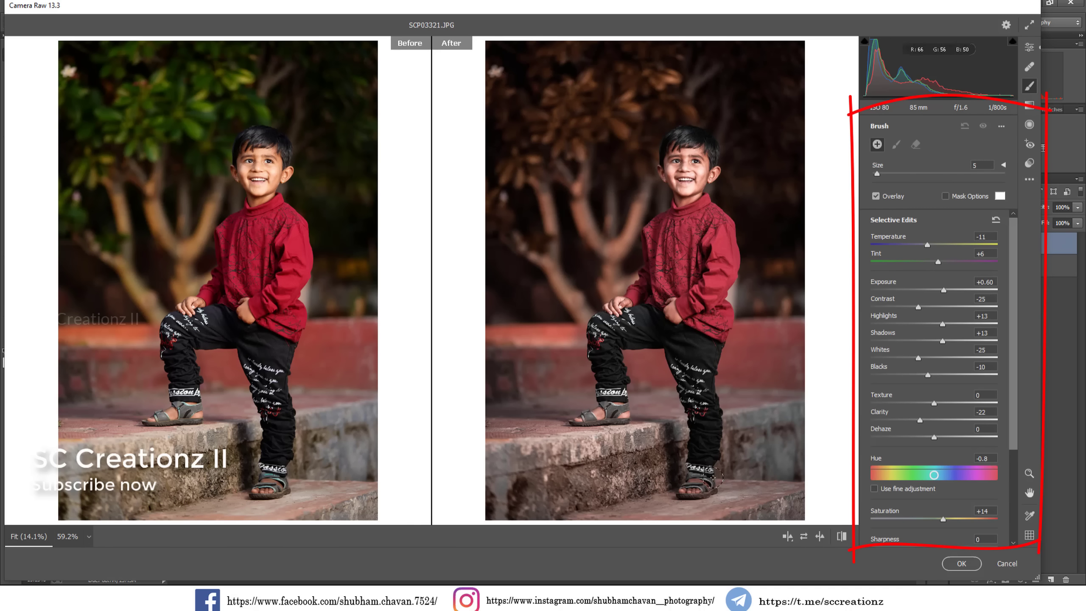
left_click(662, 469)
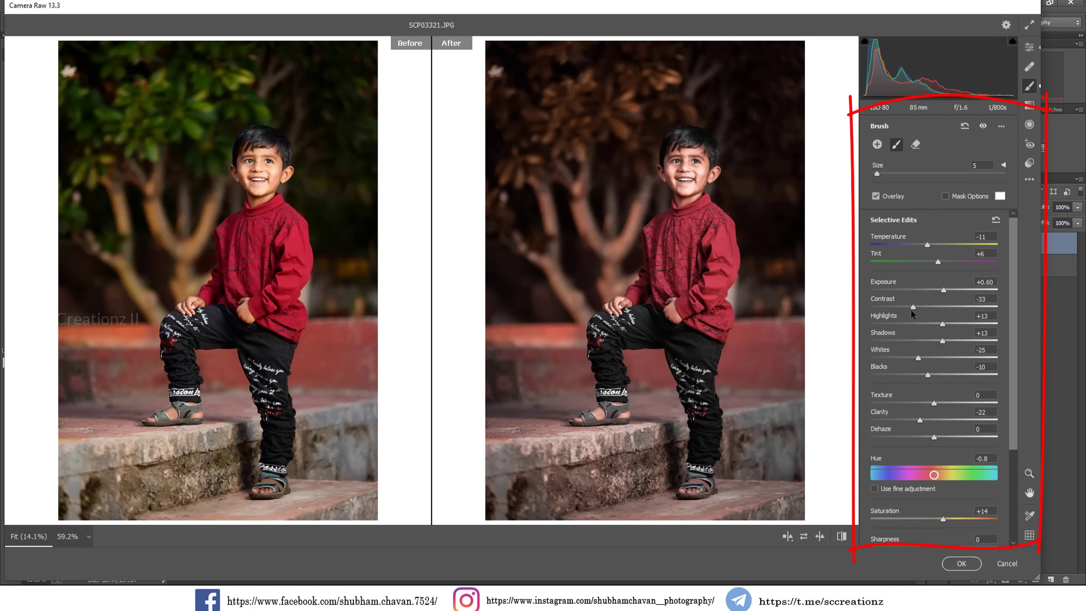
left_click_drag(911, 311, 918, 311)
left_click(1029, 46)
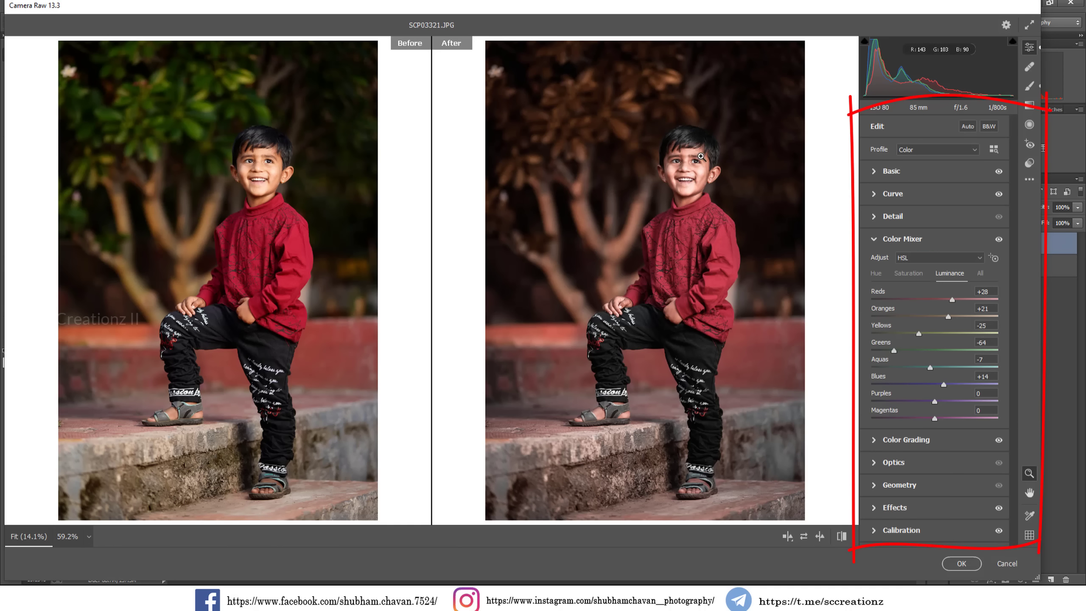
Step: Compare the boy's face before and after up close, fit the photo in view and apply the Camera Raw edits
scroll(765, 291, "up", 3)
right_click(744, 204)
left_click(759, 222)
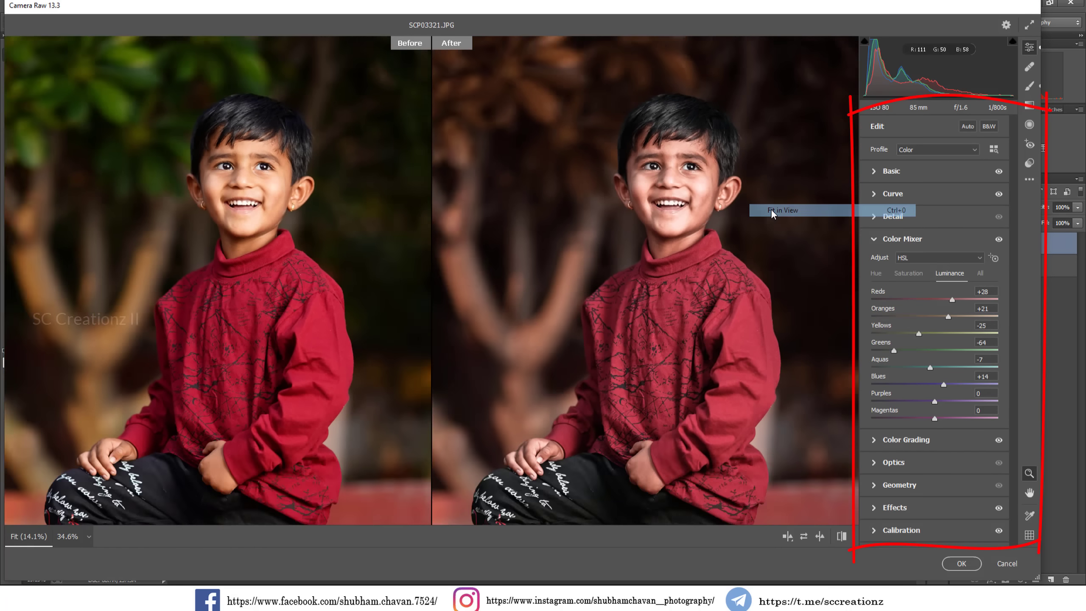
left_click(961, 564)
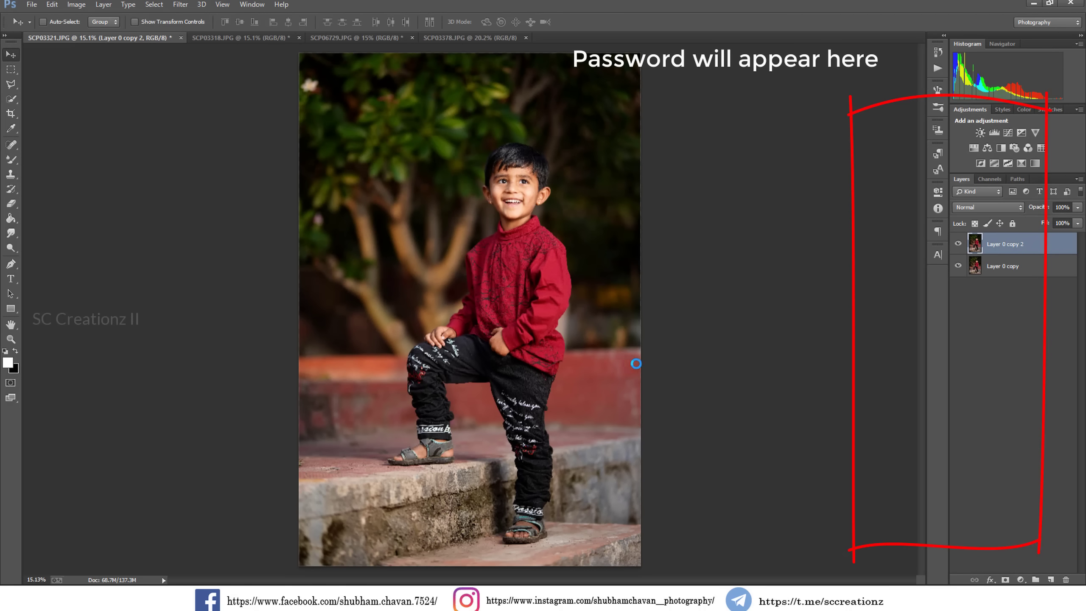
Step: Duplicate the graded layer, Layer 0 copy 2, within the same document
scroll(526, 166, "up", 5)
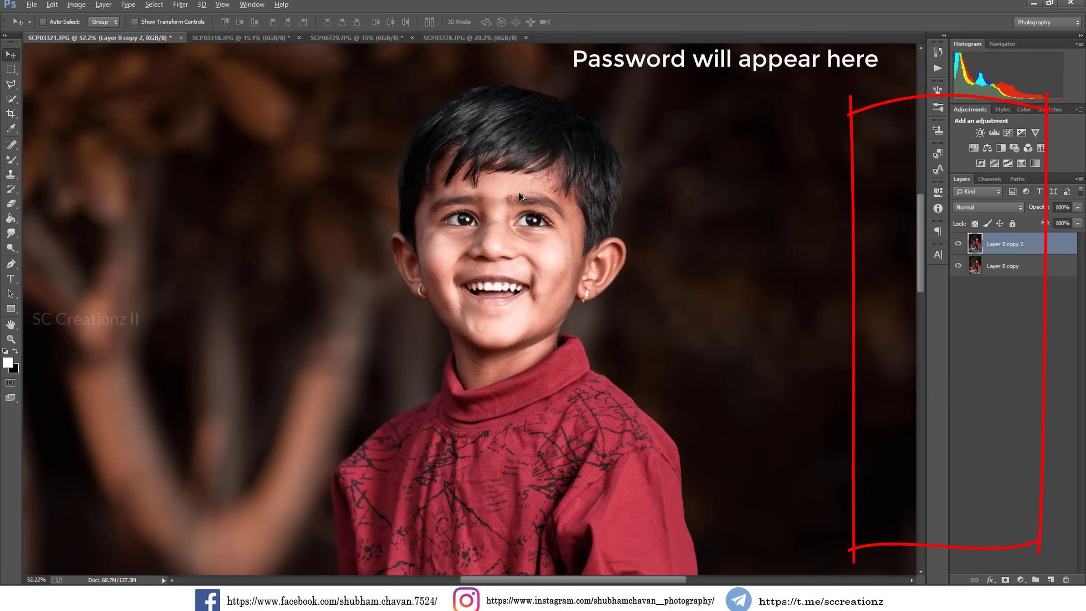
scroll(540, 254, "up", 1)
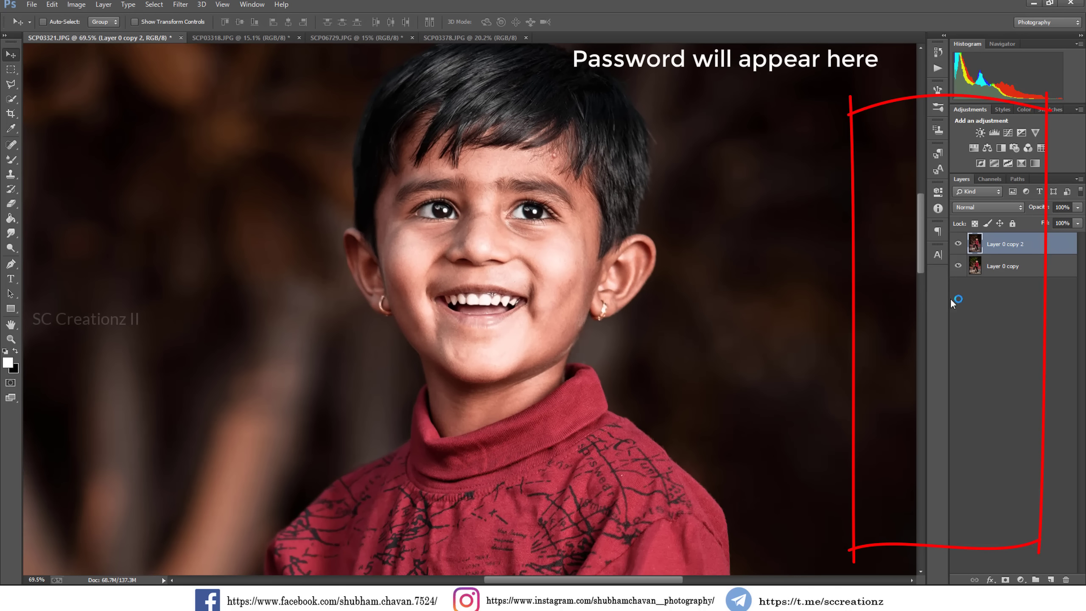
right_click(1026, 245)
left_click(901, 164)
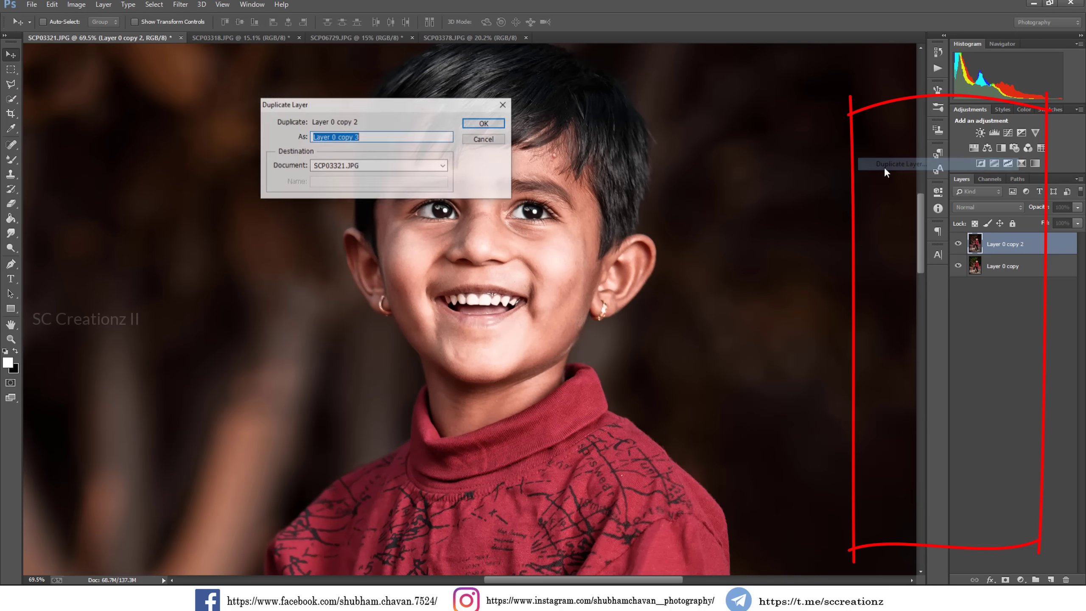
left_click(483, 124)
Step: Smooth the skin on the boy's face with the Mixer Brush at size 100
left_click(19, 165)
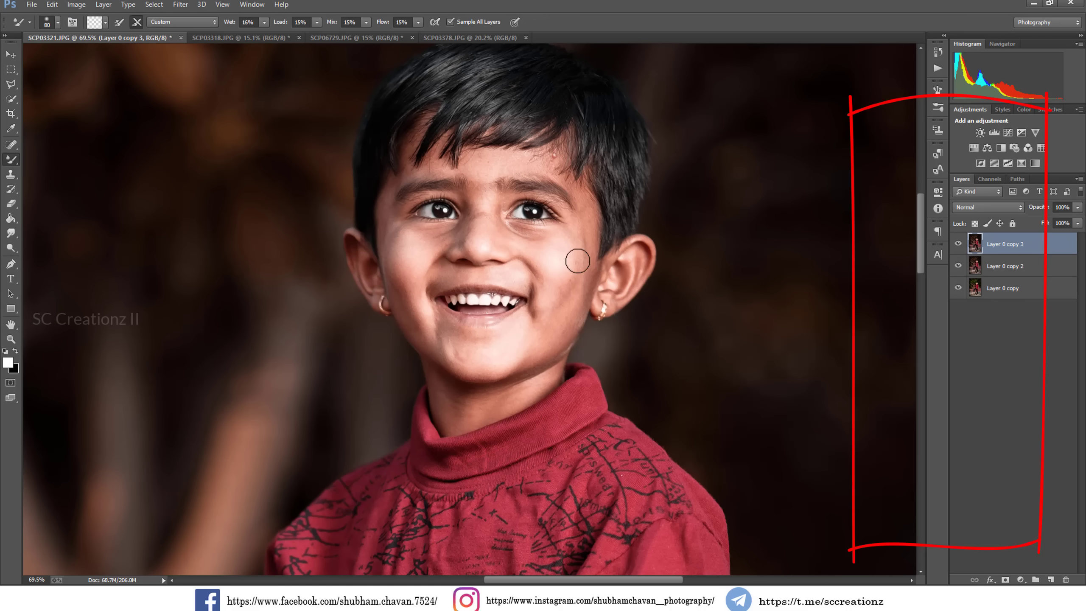
key("bracketright")
key("bracketright")
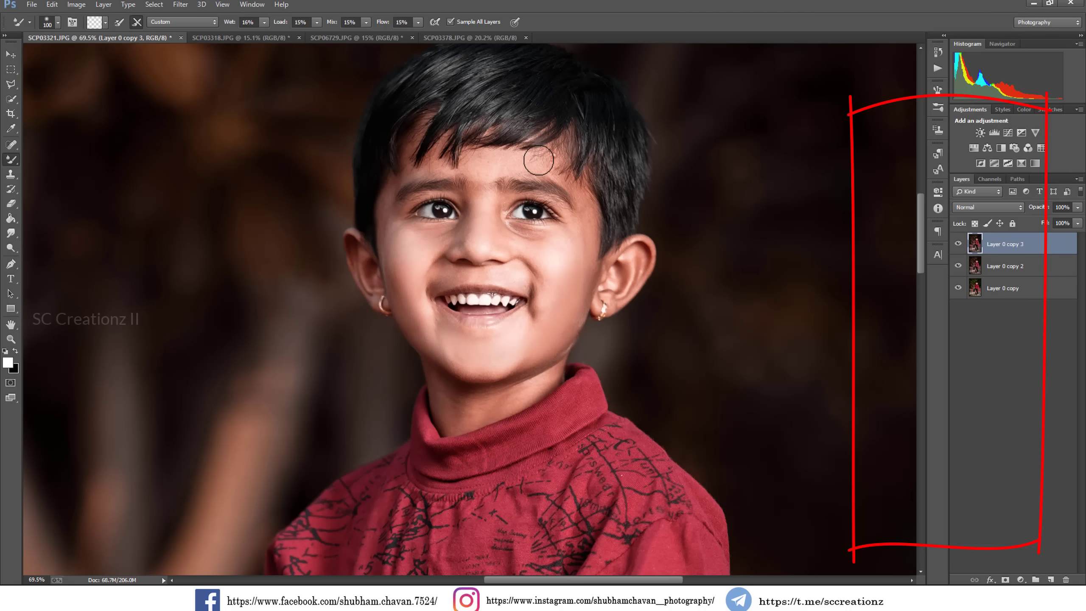
Step: Remove the small marks on the forehead beside the hairline with the Spot Healing Brush
left_click(11, 145)
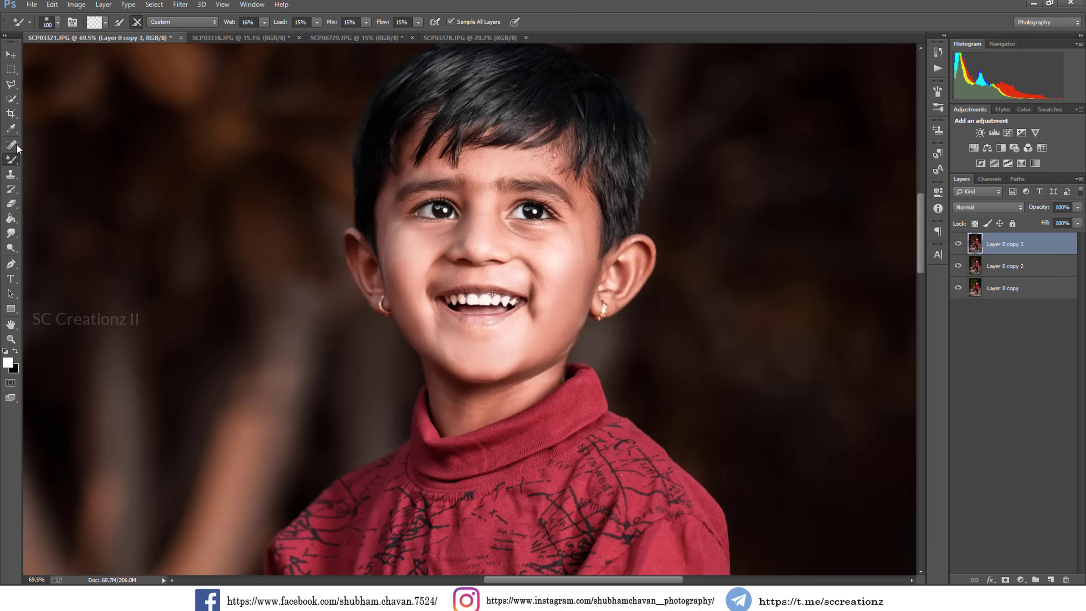
scroll(521, 118, "up", 2)
left_click(561, 162)
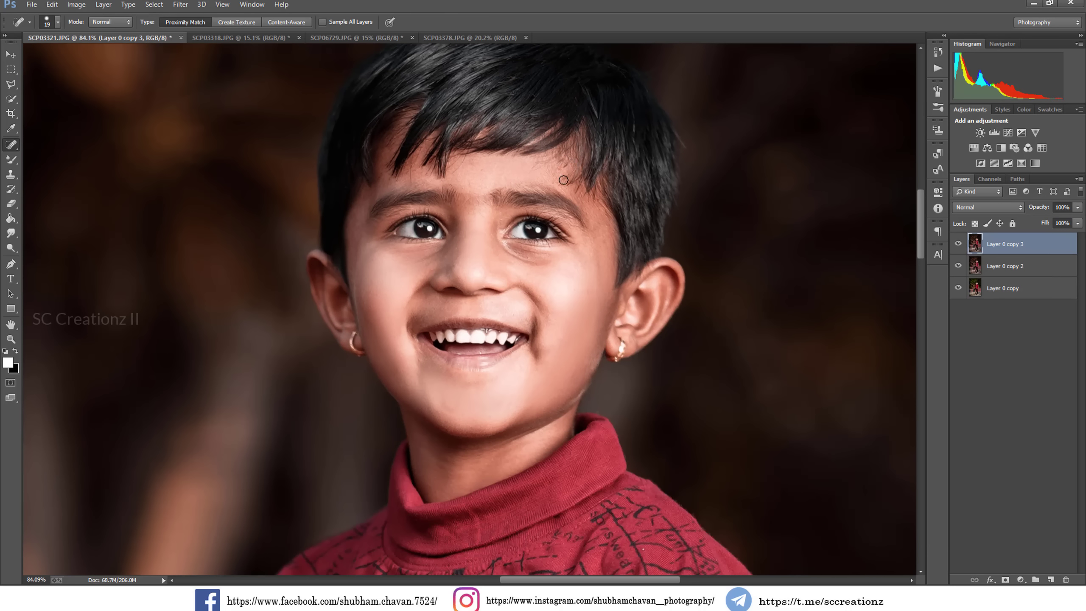
scroll(564, 180, "down", 2)
Step: Brighten the face with the Dodge tool at size 175, range Midtones and exposure 11%
left_click(11, 247)
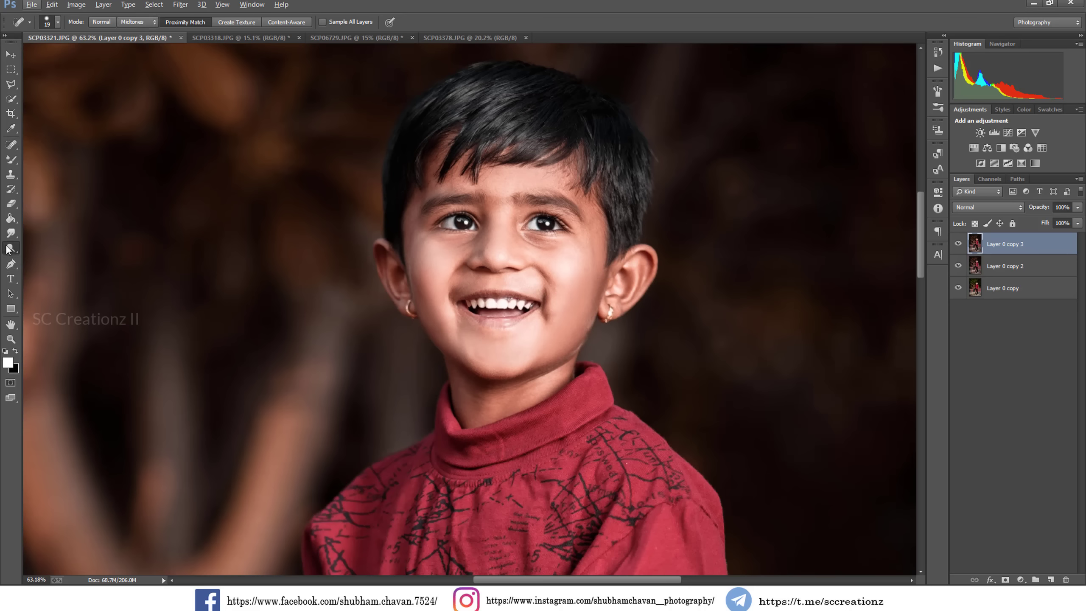
key("bracketleft")
key("bracketleft")
key("bracketleft")
key("bracketleft")
key("bracketleft")
key("bracketleft")
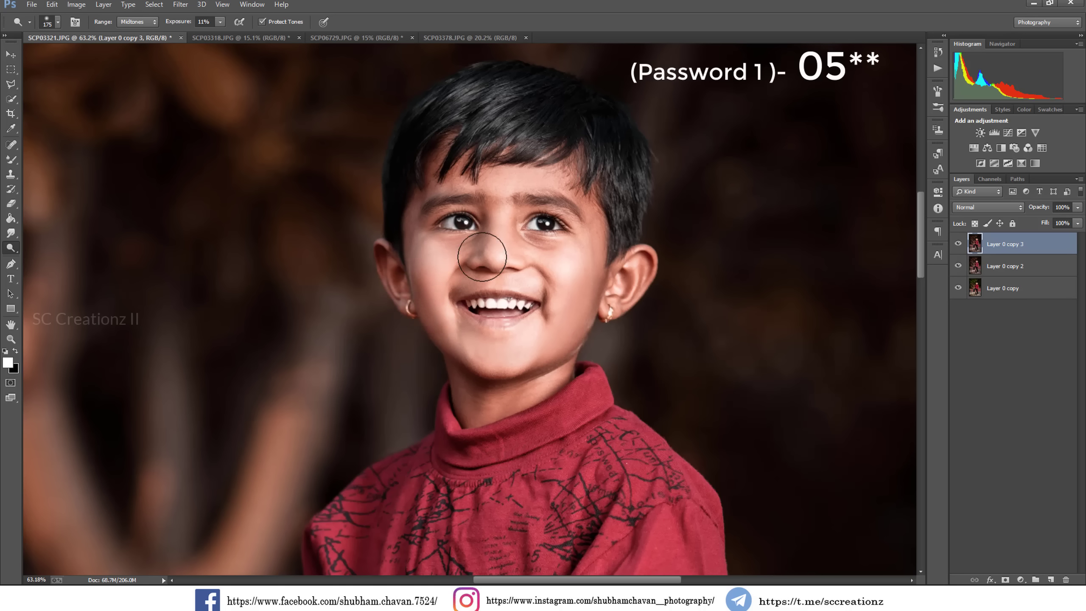
scroll(487, 347, "down", 1)
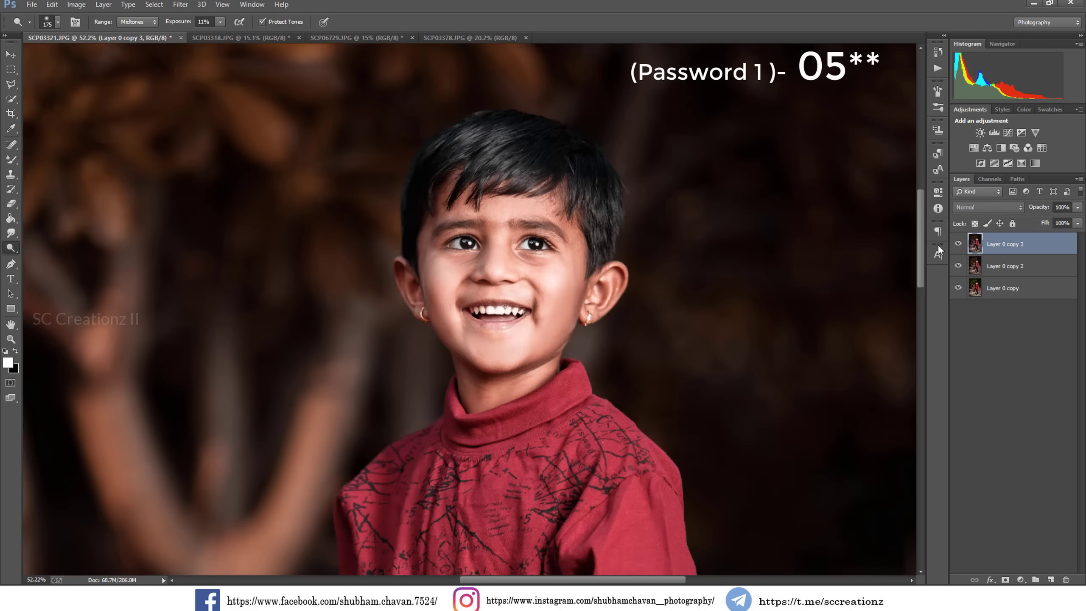
Step: Switch the Dodge range to Shadows and brighten the boy's hair at 11% exposure
left_click(137, 22)
left_click(135, 32)
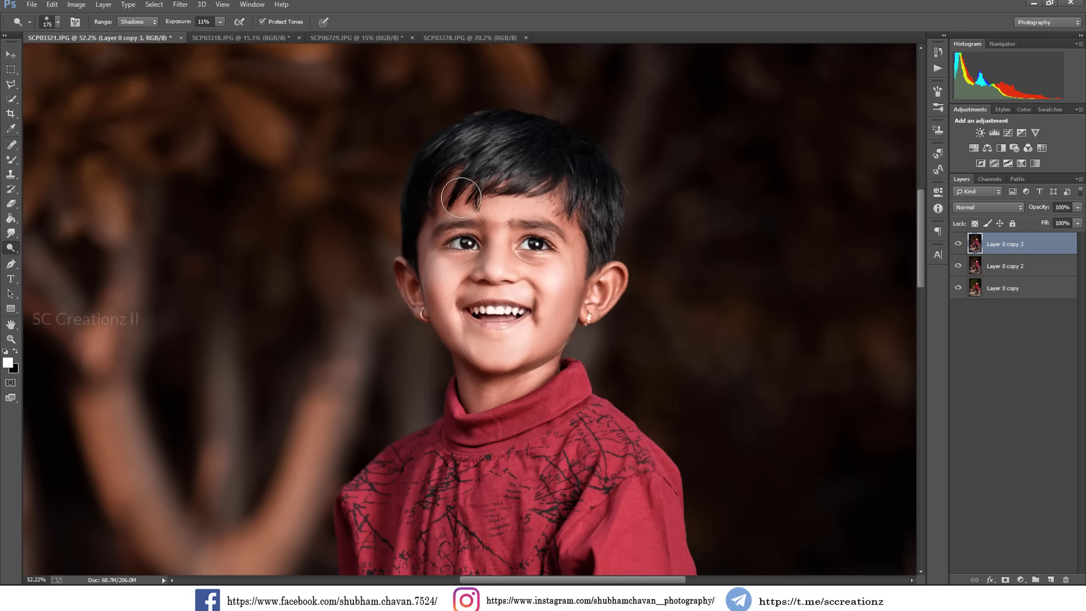
scroll(449, 210, "down", 1)
scroll(452, 210, "down", 3)
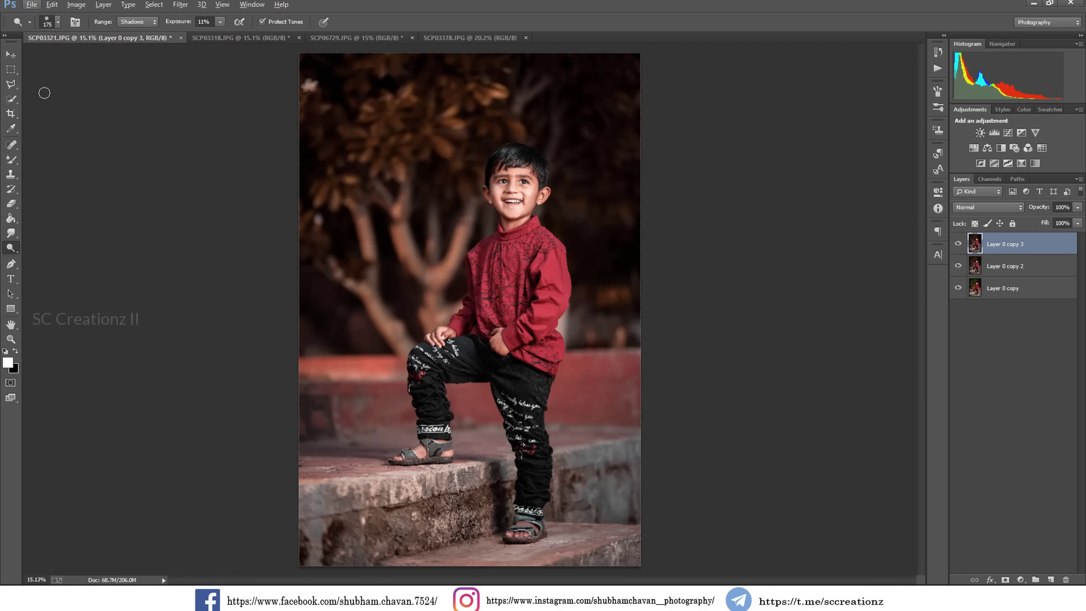
Step: Merge the retouched Layer 0 copy 3 down into Layer 0 copy 2
left_click(12, 56)
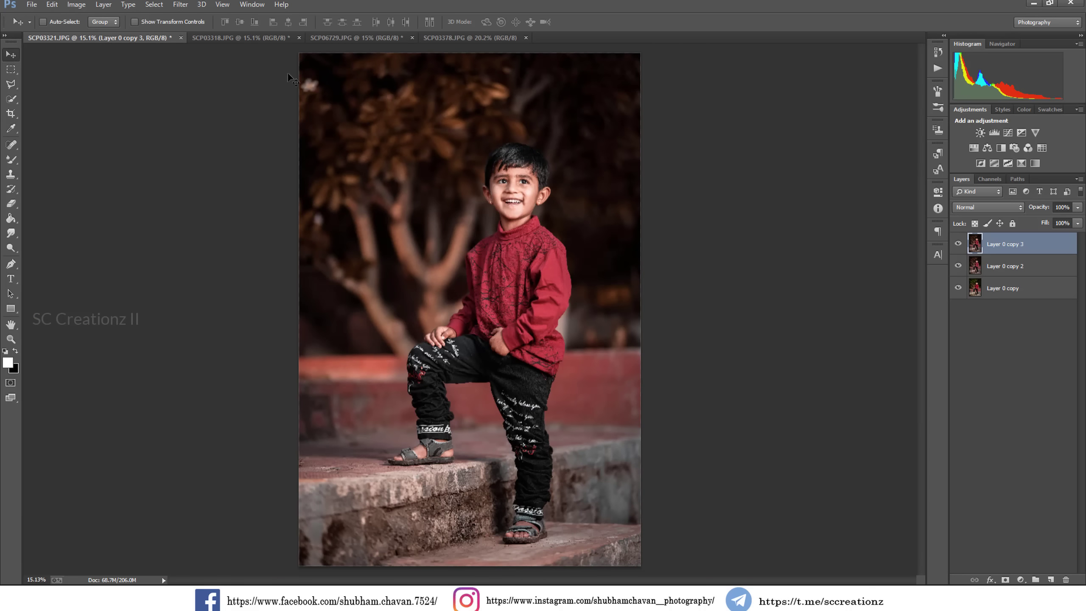
right_click(1043, 251)
left_click(949, 407)
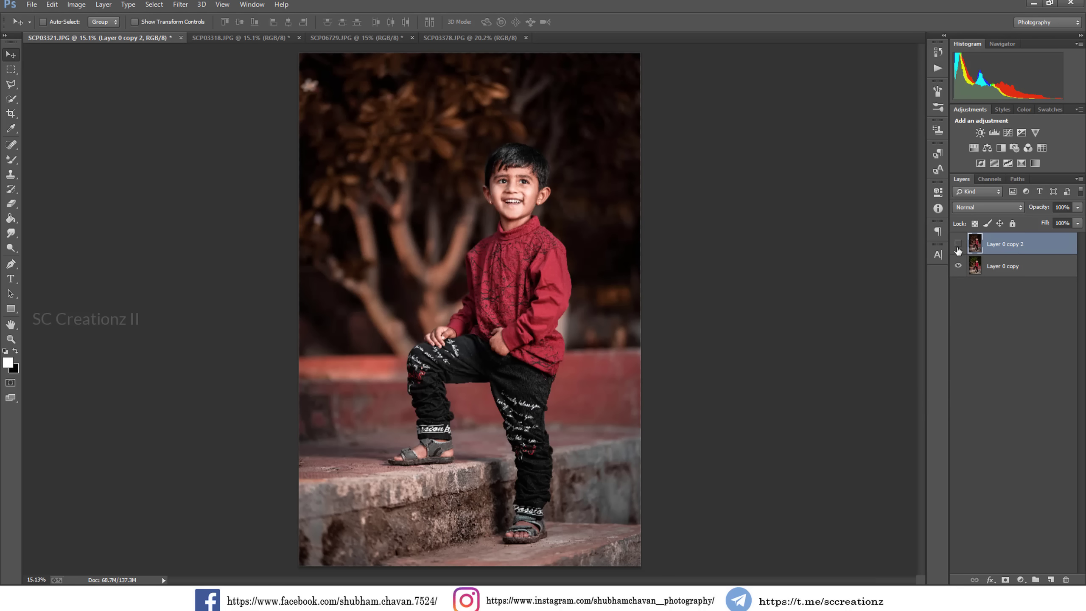
Step: Compare the photo with and without the edited layer, and inspect the finished portrait up close and as a whole
left_click(957, 244)
left_click(958, 244)
left_click(957, 244)
left_click(958, 245)
scroll(514, 205, "up", 6)
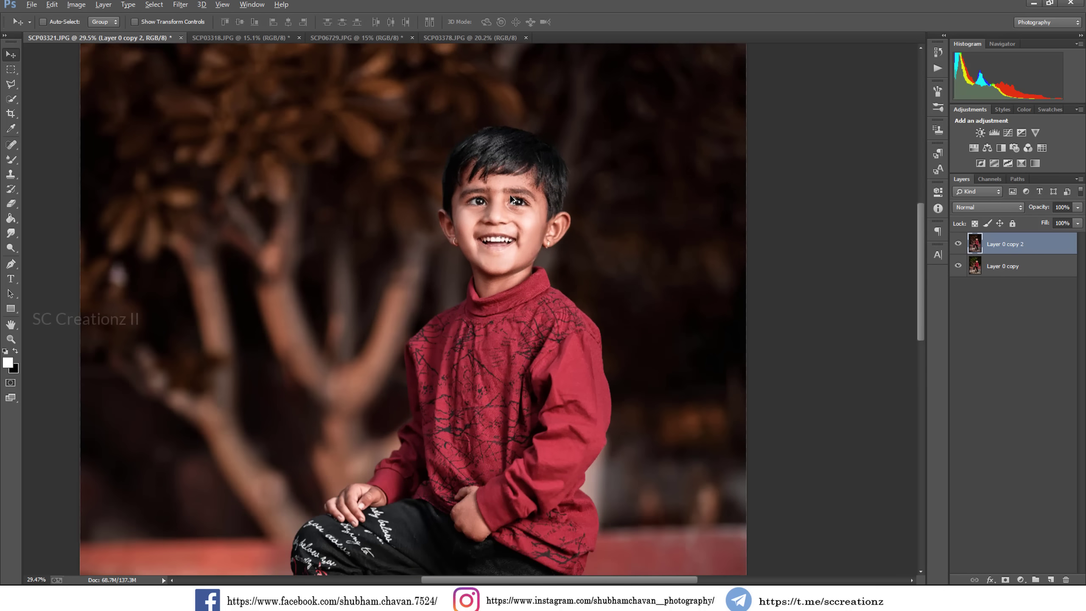
scroll(514, 207, "down", 6)
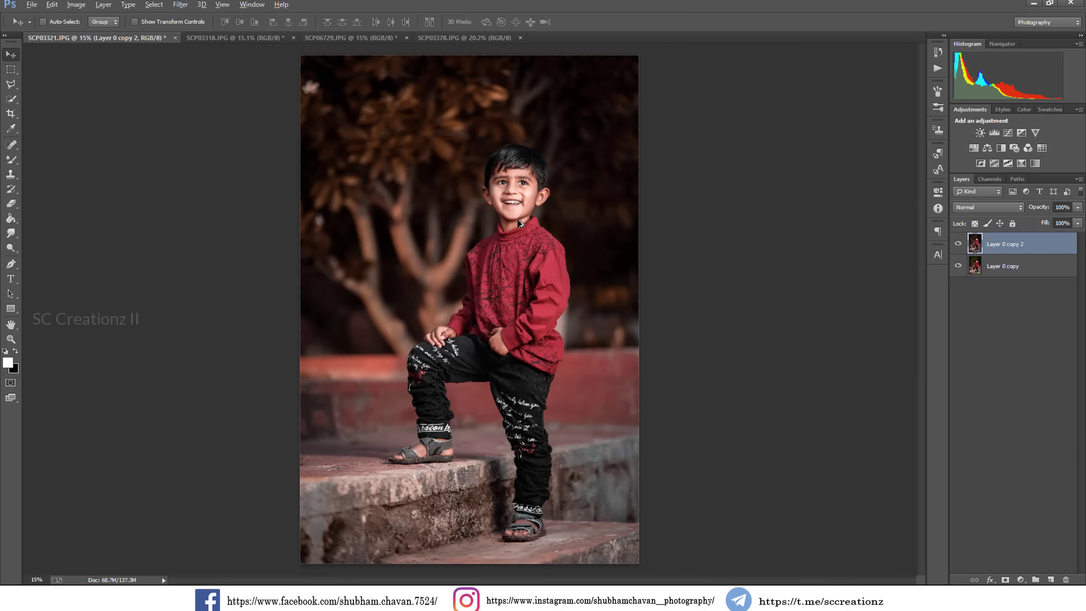
scroll(502, 187, "up", 8)
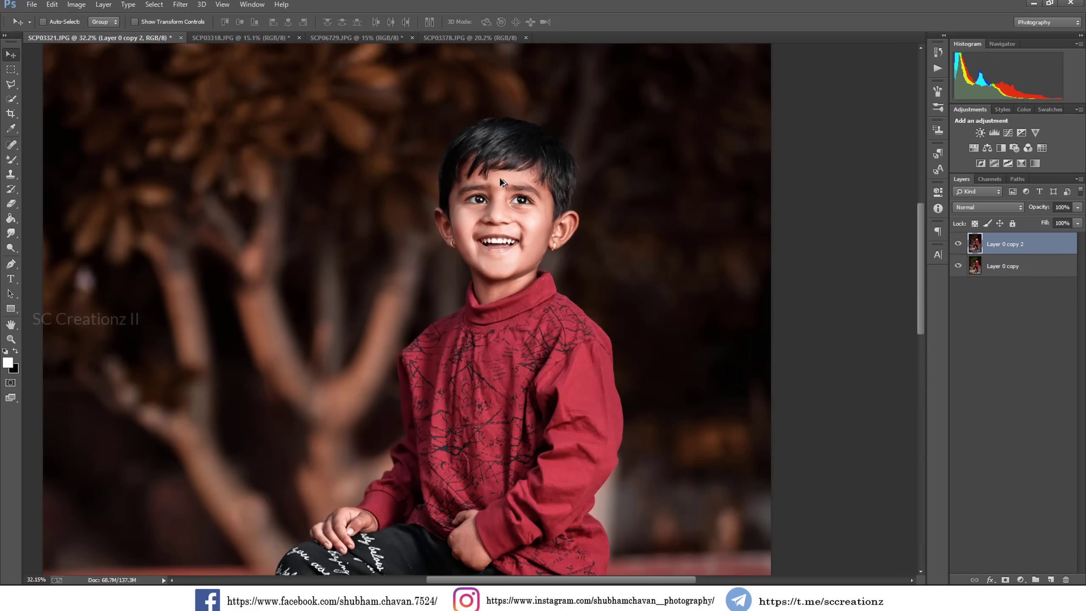
scroll(504, 189, "down", 9)
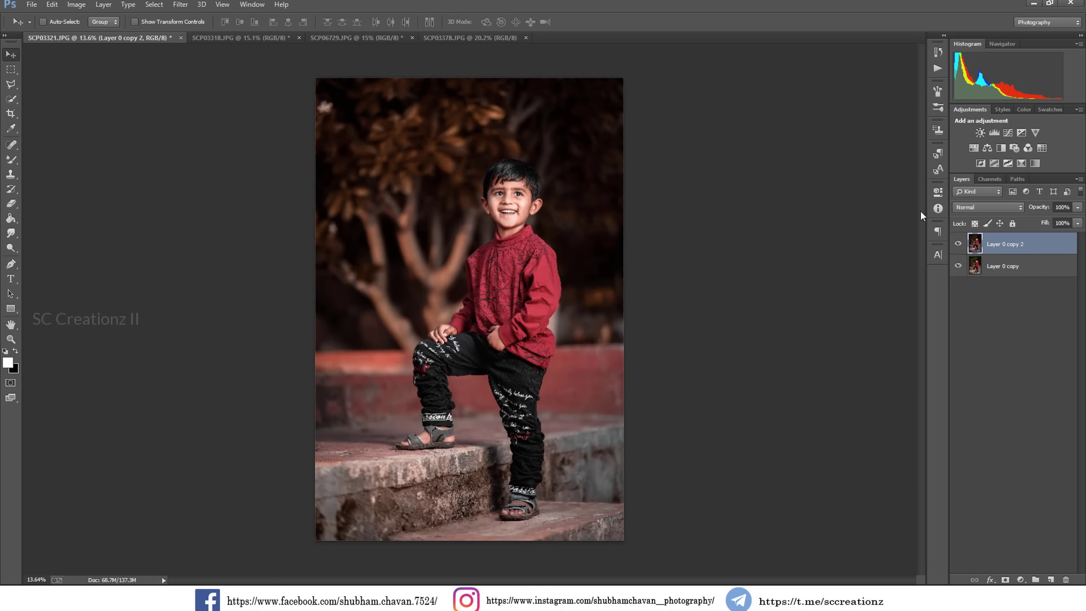
Step: Add a Selective Color adjustment layer above Layer 0 copy 2
right_click(921, 216)
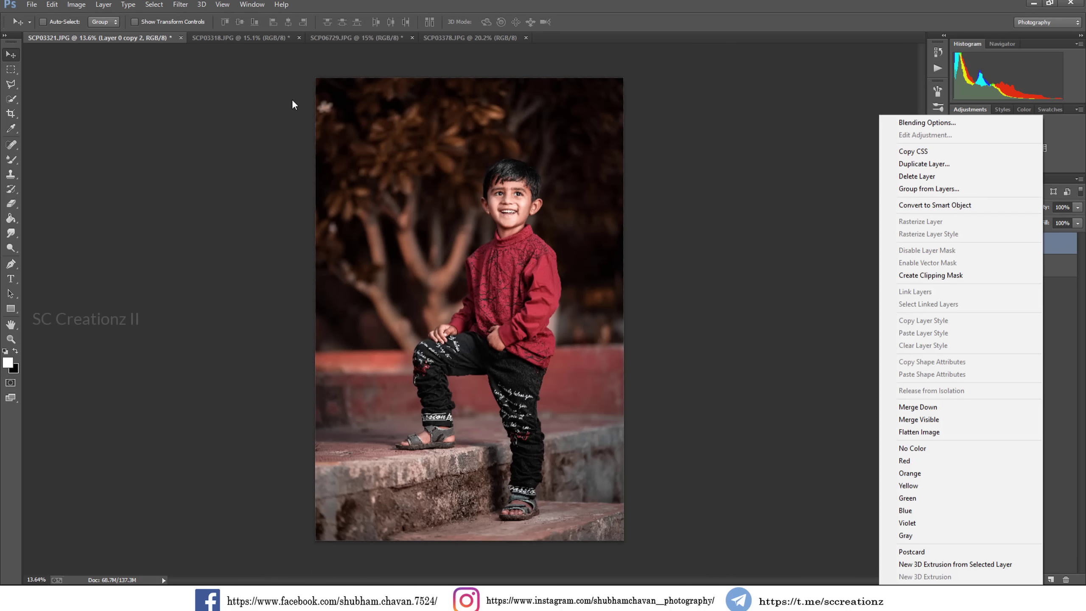
left_click(293, 102)
left_click(1022, 580)
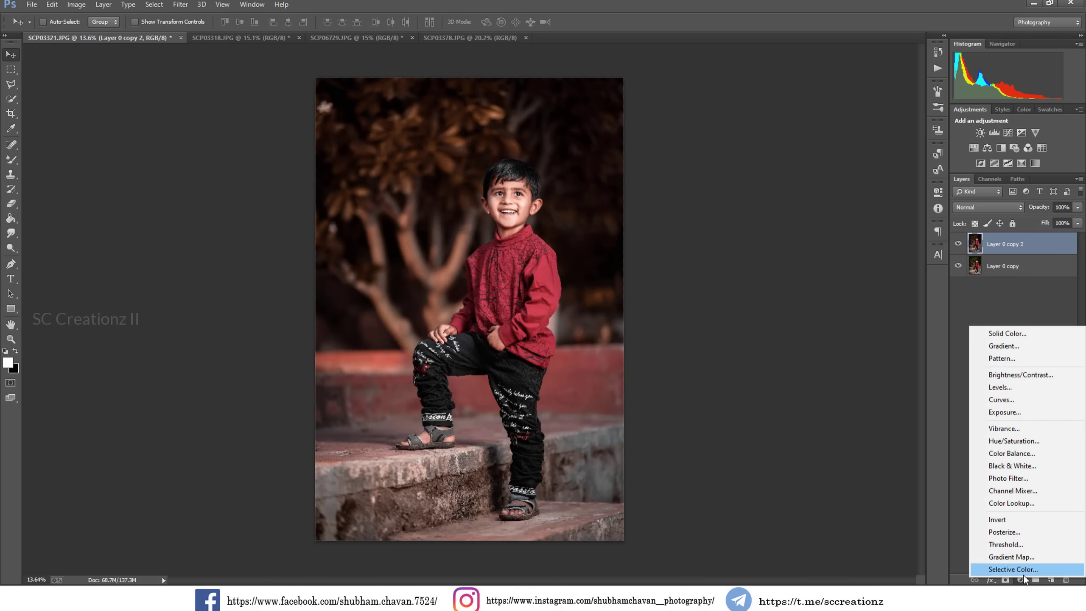
left_click(1021, 569)
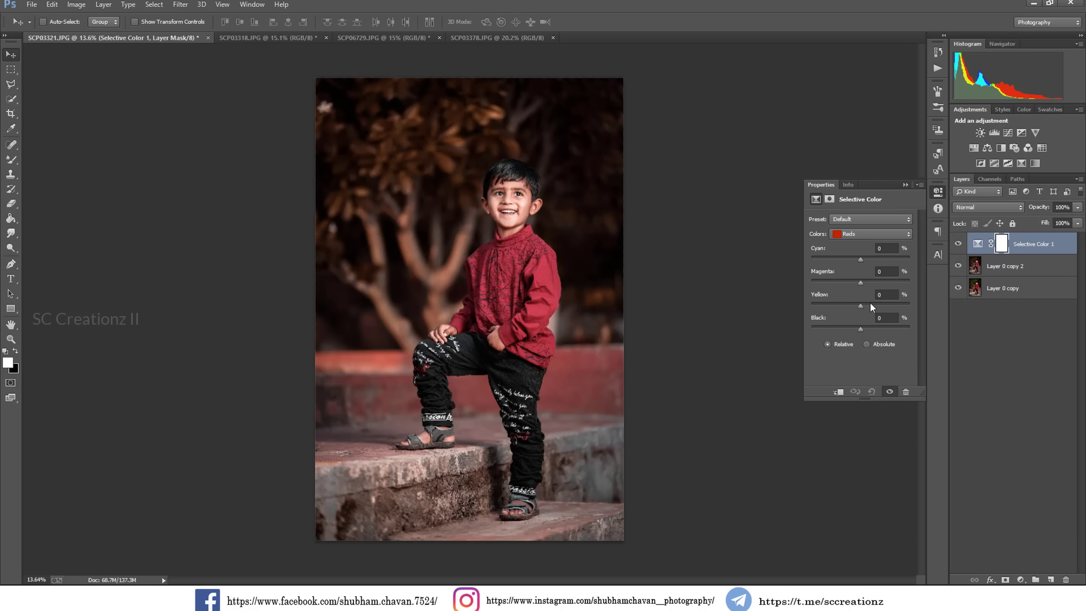
Step: Fine-tune the cyan, magenta and black amounts of the first chosen color range in the Selective Color adjustment
left_click(870, 233)
left_click(865, 242)
mouse_move(862, 258)
left_mouse_down()
mouse_move(873, 260)
mouse_move(852, 260)
left_mouse_up()
left_click(865, 331)
mouse_move(864, 333)
left_mouse_down()
mouse_move(850, 329)
mouse_move(861, 330)
left_mouse_up()
left_click_drag(850, 284, 848, 284)
Step: In the Selective Color adjustment, set the Blacks range to Black -2% and Magenta +2%
left_click(863, 235)
left_click(850, 311)
left_click(868, 234)
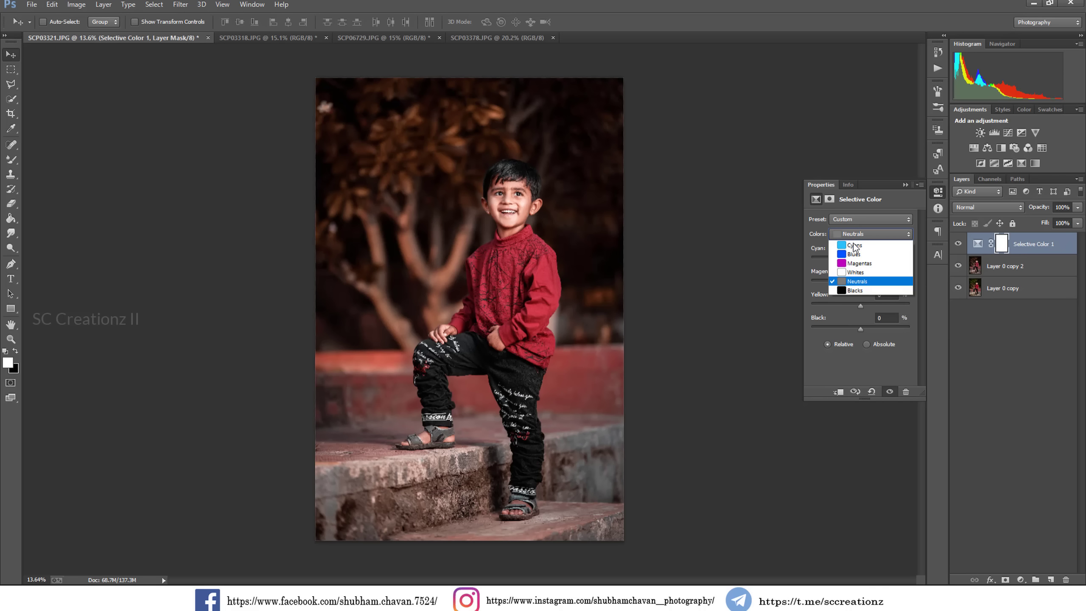
left_click(859, 317)
mouse_move(872, 331)
left_mouse_down()
mouse_move(851, 329)
mouse_move(861, 331)
left_mouse_up()
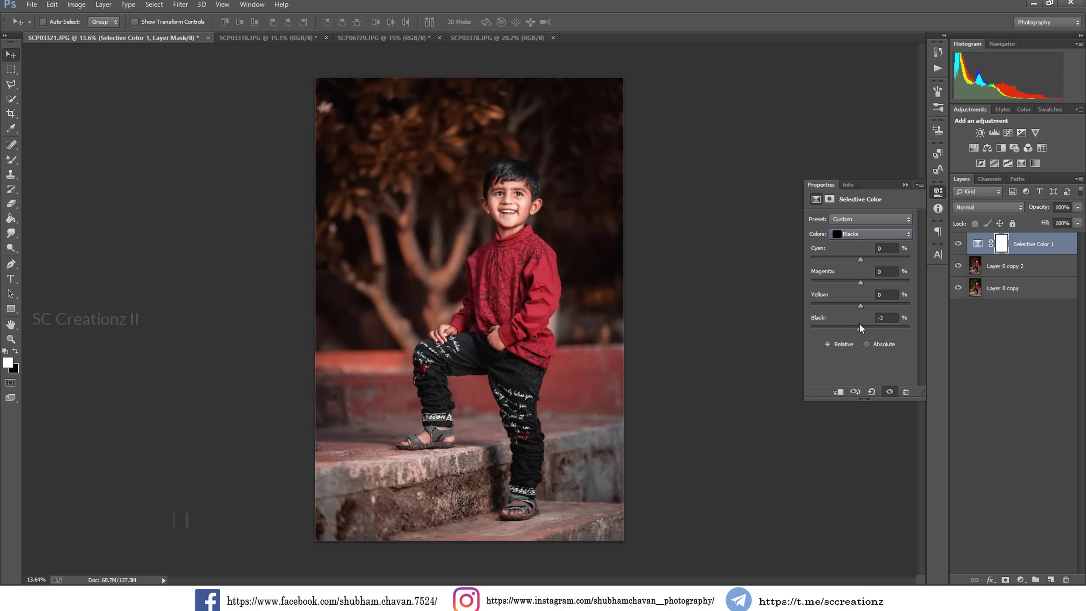
left_click_drag(860, 284, 862, 292)
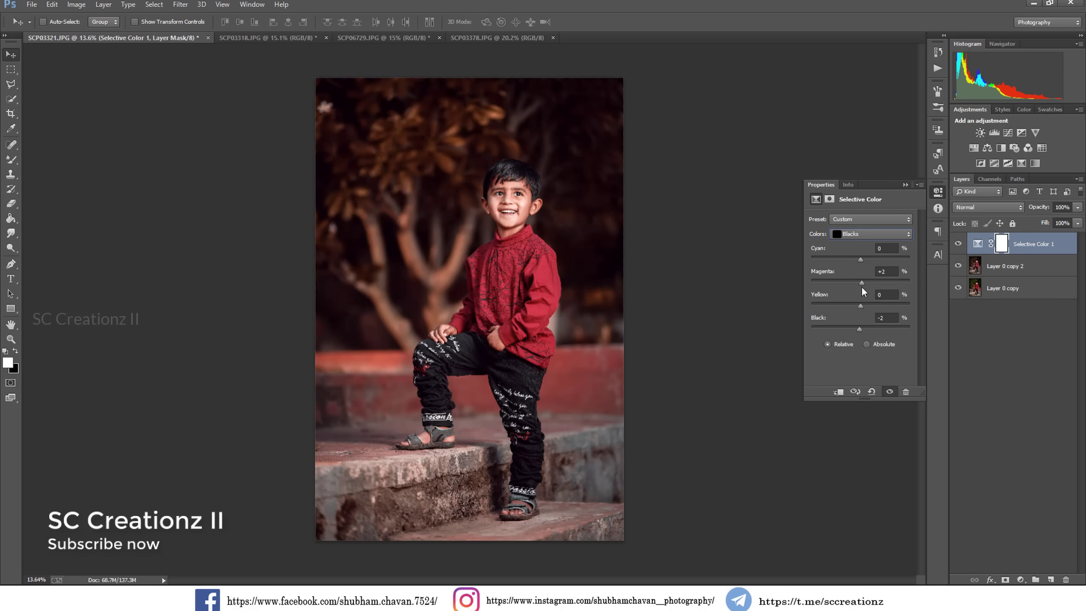
left_click(905, 185)
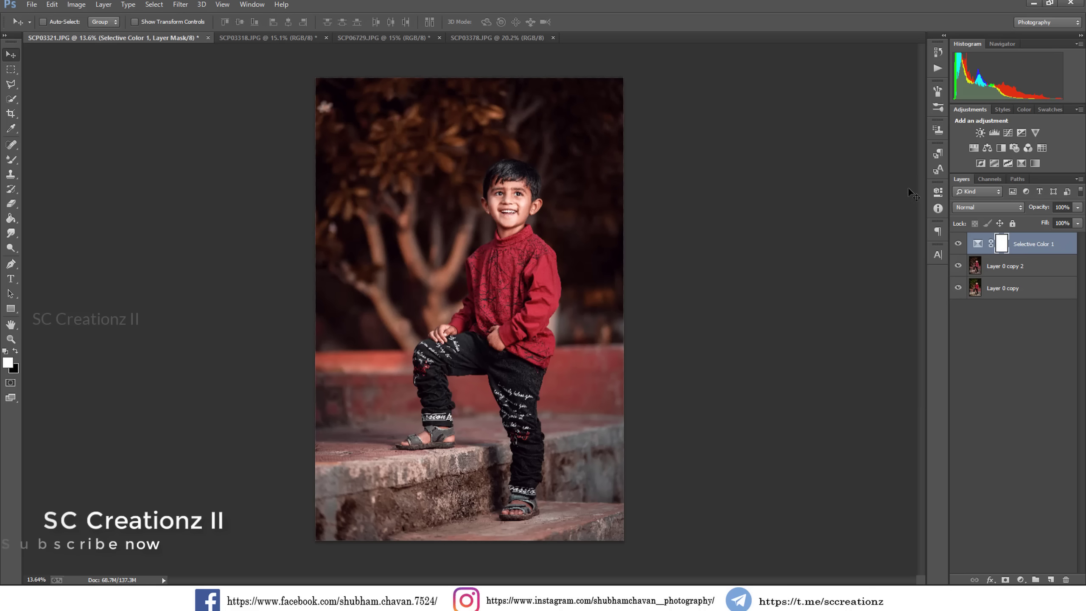
Step: Lower the Selective Color 1 layer's opacity to 58% and compare the photo with and without the edits
left_click(958, 244)
left_click(958, 245)
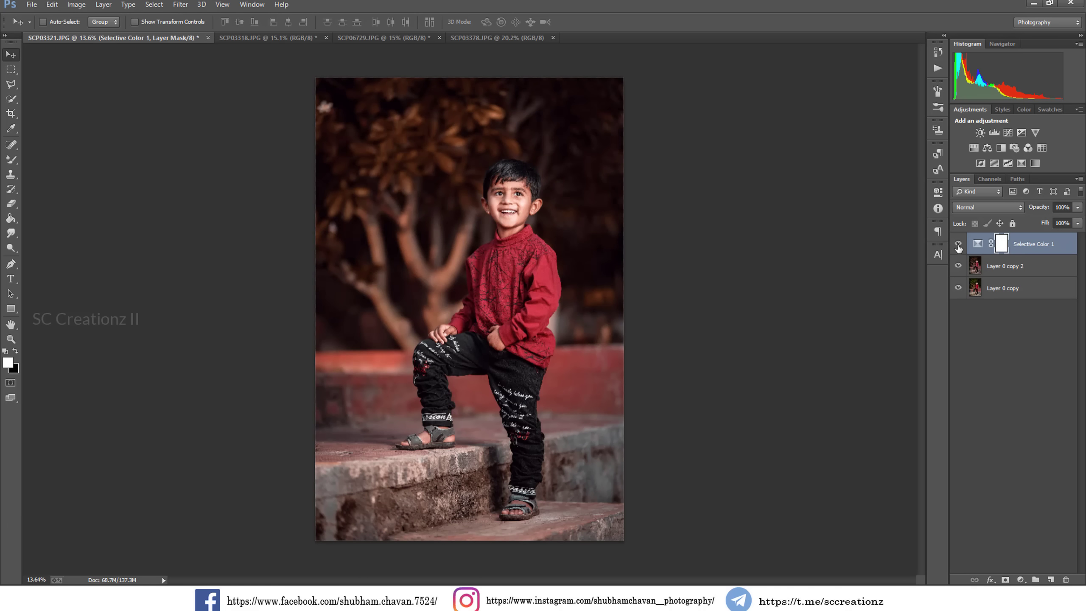
left_click_drag(1039, 212, 1009, 216)
left_click(958, 245)
left_click(959, 245)
left_click(956, 244)
left_click(957, 265)
Step: Switch to the SCP03318.JPG photo and duplicate its Background layer as Background copy
left_click(236, 38)
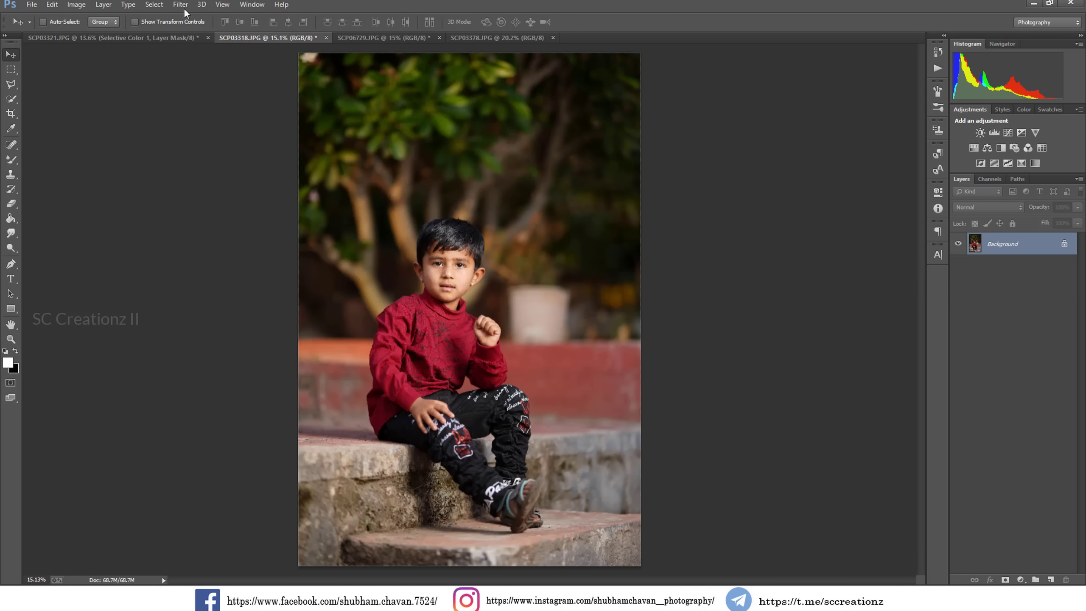
key("ctrl+minus")
key("ctrl+plus")
right_click(998, 252)
left_click(964, 281)
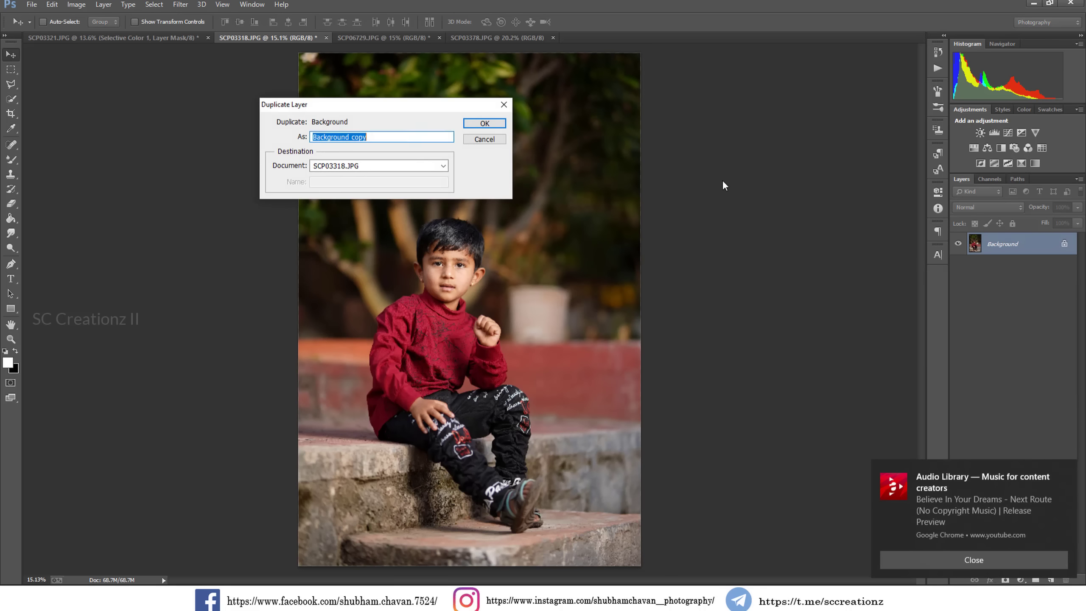
left_click(484, 123)
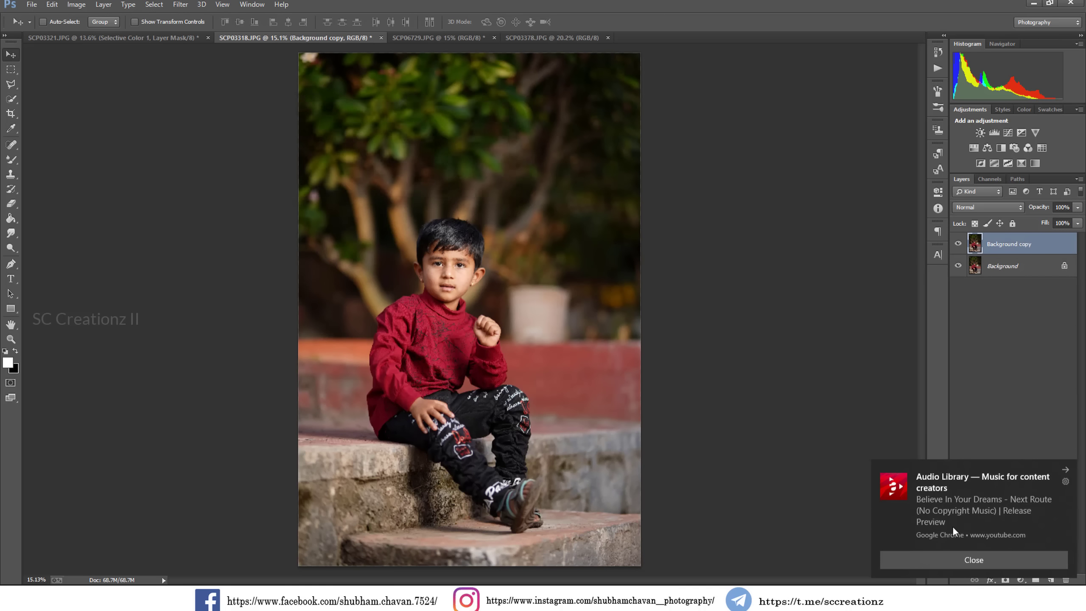
Step: Reapply the last Camera Raw Filter to the Background copy of SCP03318.JPG and compare it with the original
left_click(181, 5)
left_click(198, 17)
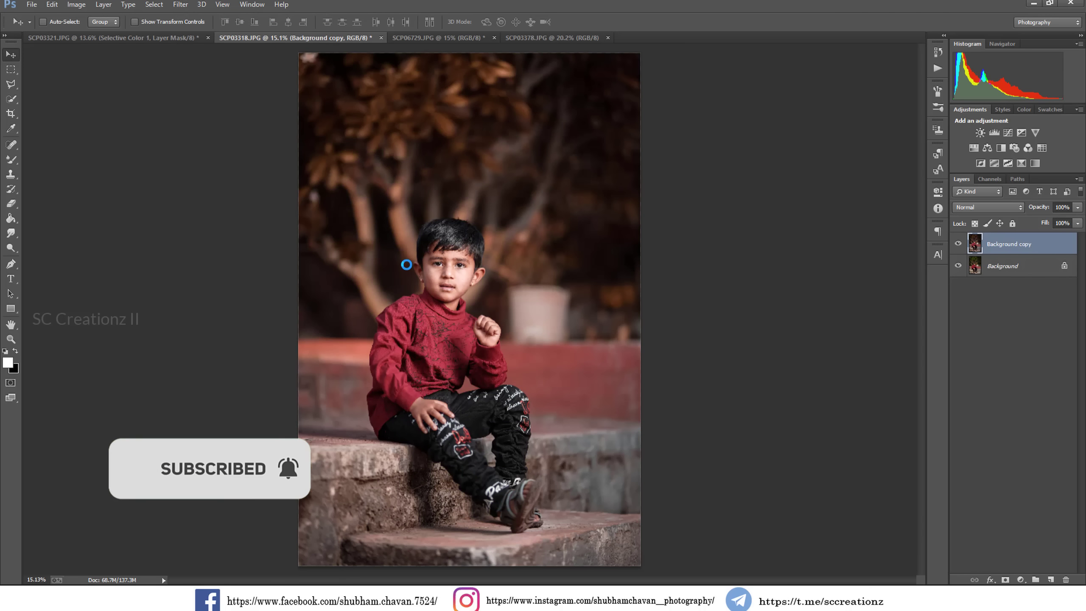
left_click(958, 244)
left_click(958, 244)
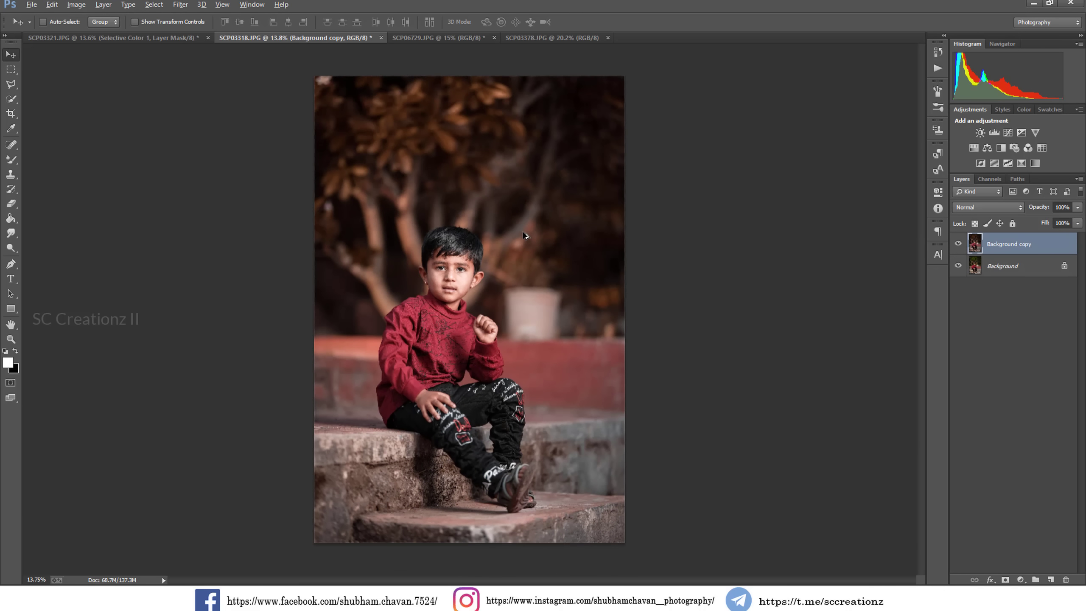
key("alt")
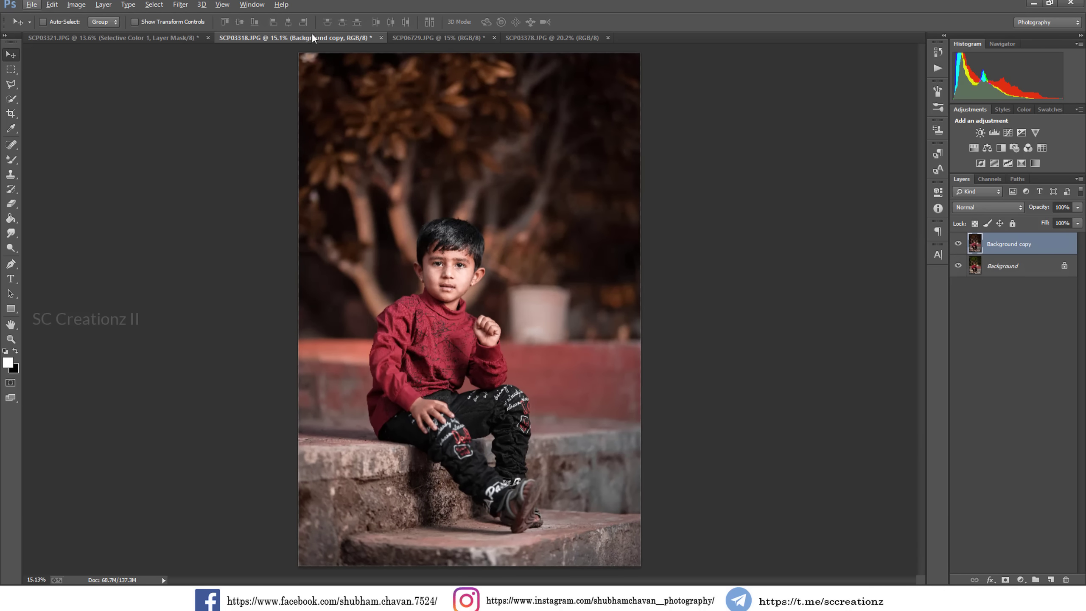
Step: Switch to the SCP06729.JPG photo and duplicate its Background layer as Background copy
left_click(458, 37)
left_click(180, 4)
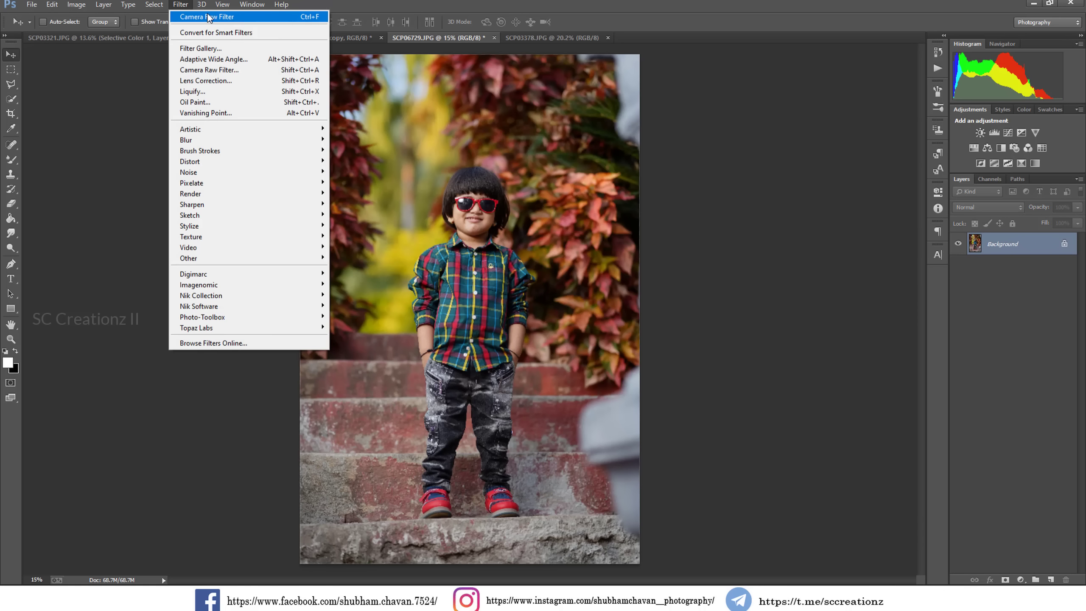
right_click(975, 242)
left_click(967, 264)
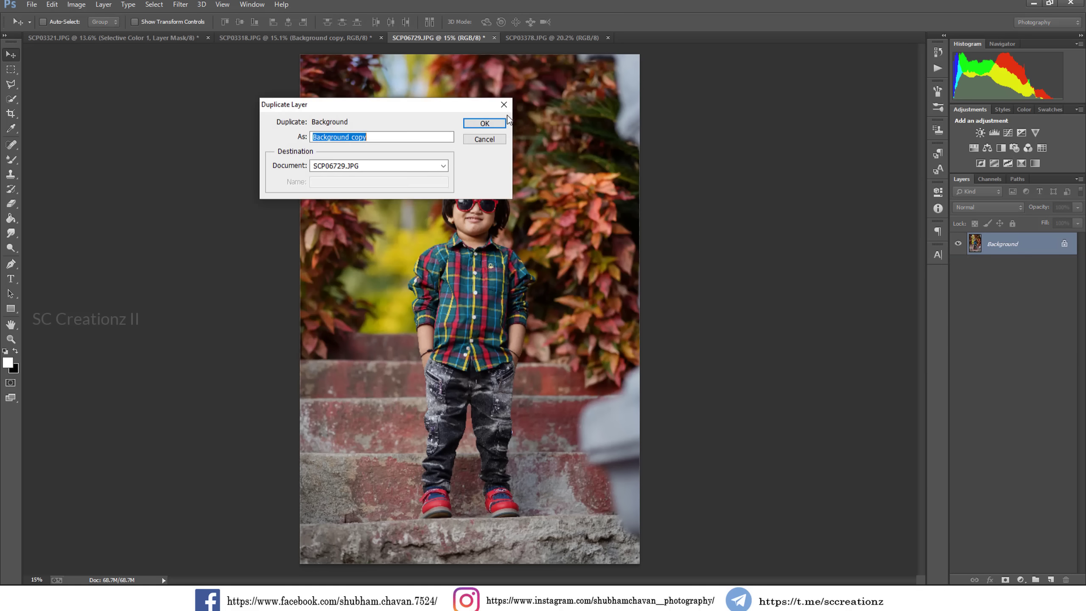
left_click(507, 116)
Step: Apply the Camera Raw color grade to the Background copy of SCP06729.JPG and compare it with the original
left_click(185, 5)
left_click(209, 70)
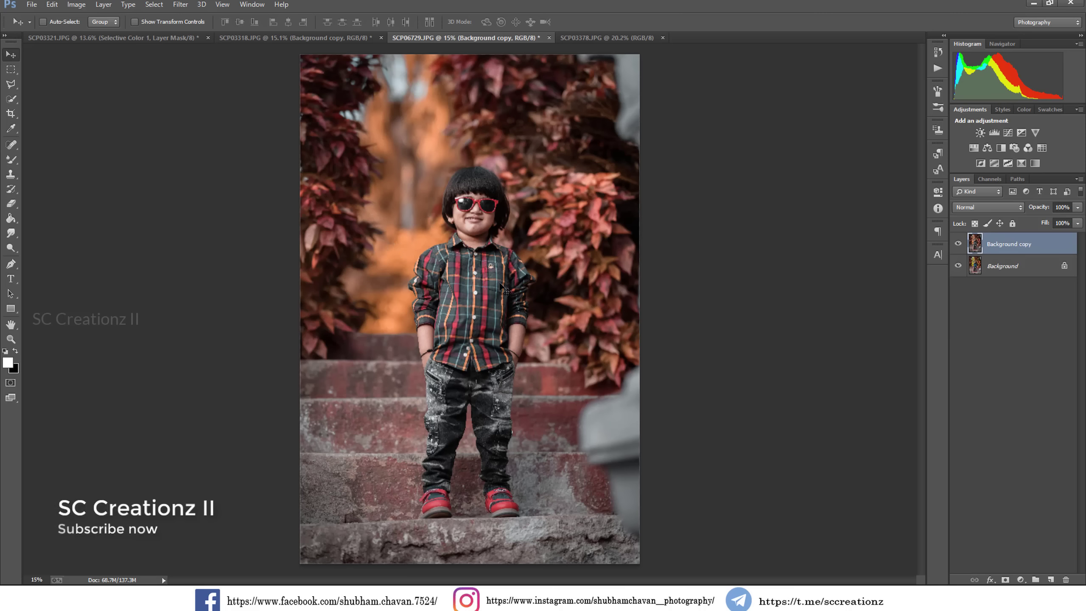
key("ctrl+minus")
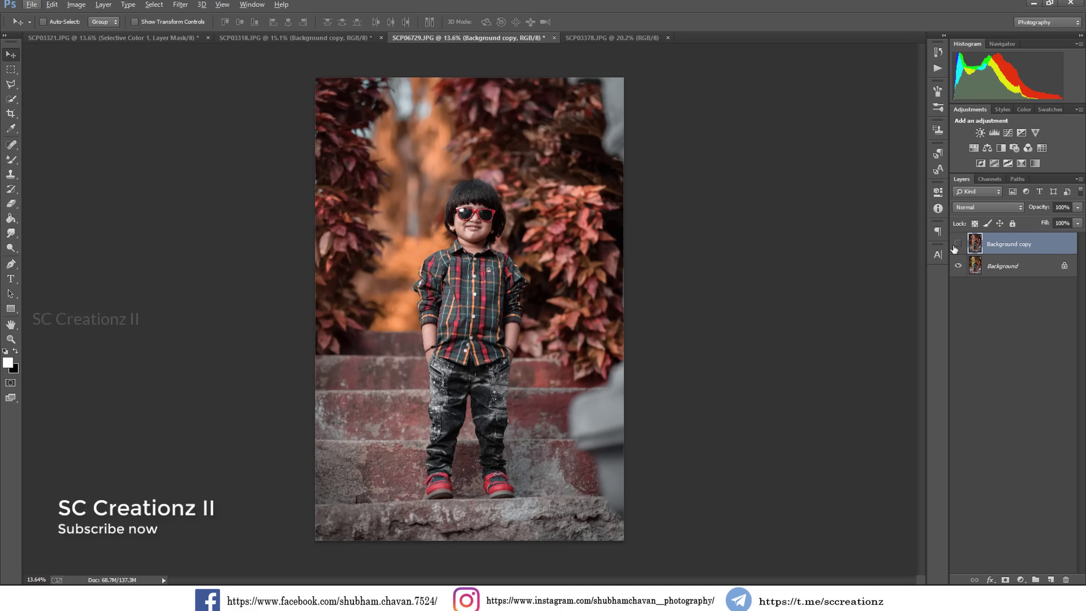
left_click(958, 243)
left_click(958, 244)
key("ctrl+plus")
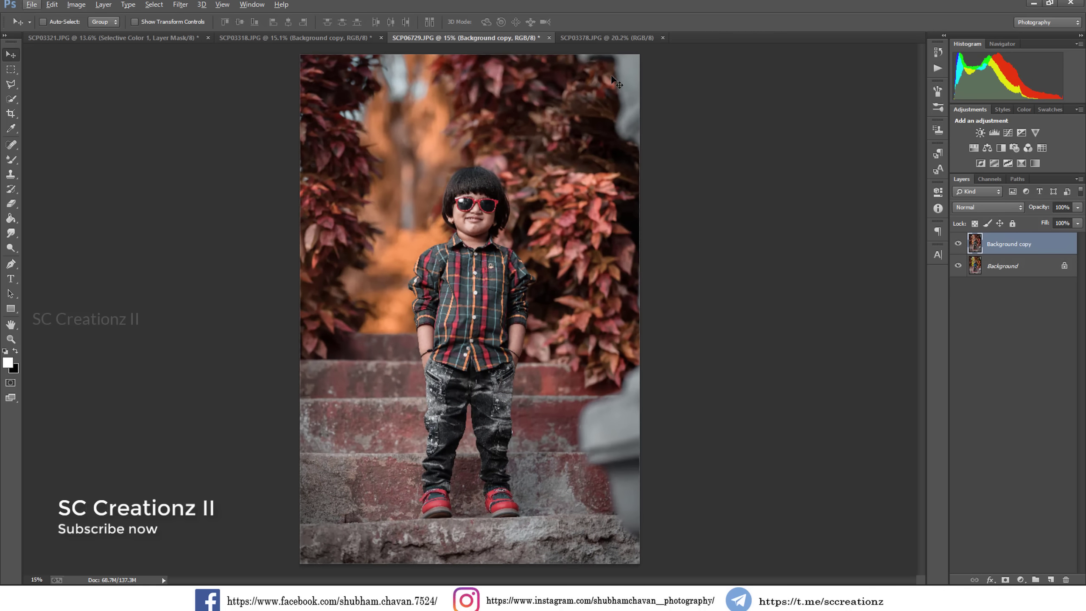
Step: Switch to the SCP03378.JPG photo and reapply the last Camera Raw Filter to its Background layer
left_click(604, 38)
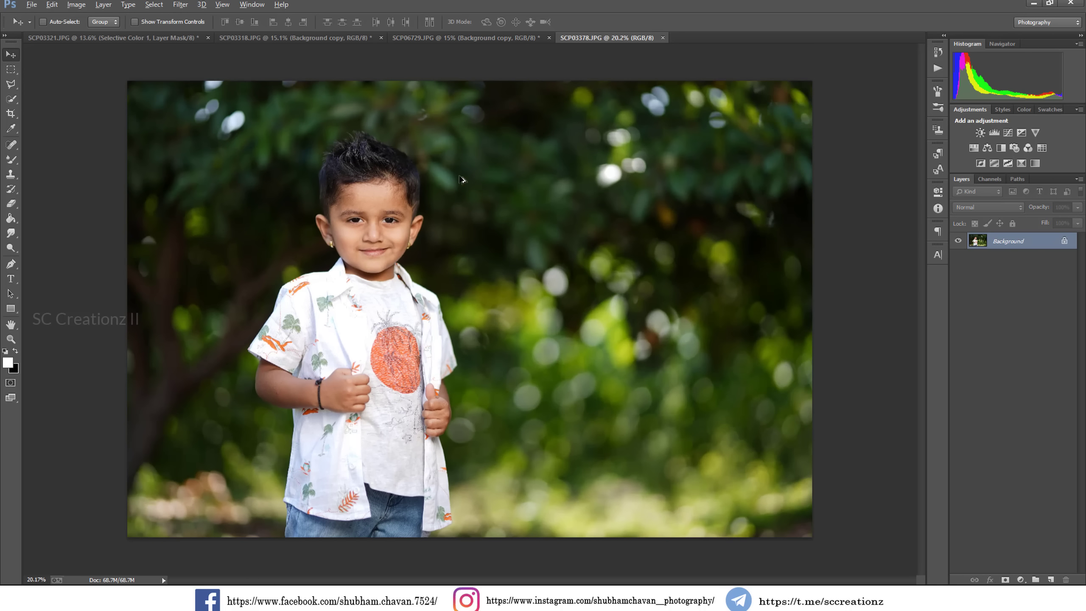
left_click(180, 4)
left_click(252, 18)
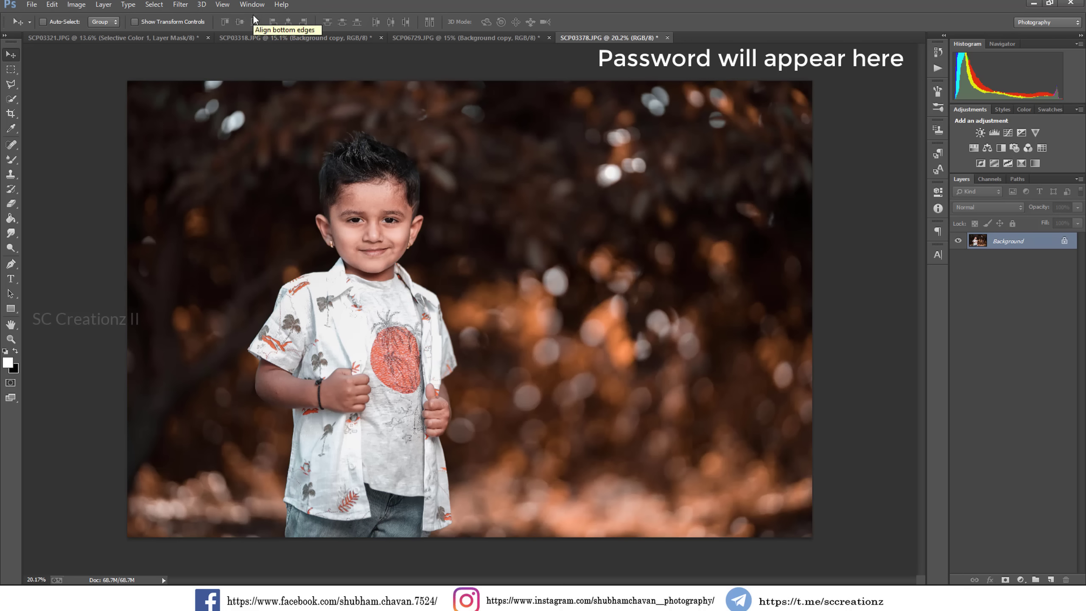
Step: Compare the graded and original versions of SCP06729.JPG, SCP03318.JPG and SCP03321.JPG one after another
left_click(506, 36)
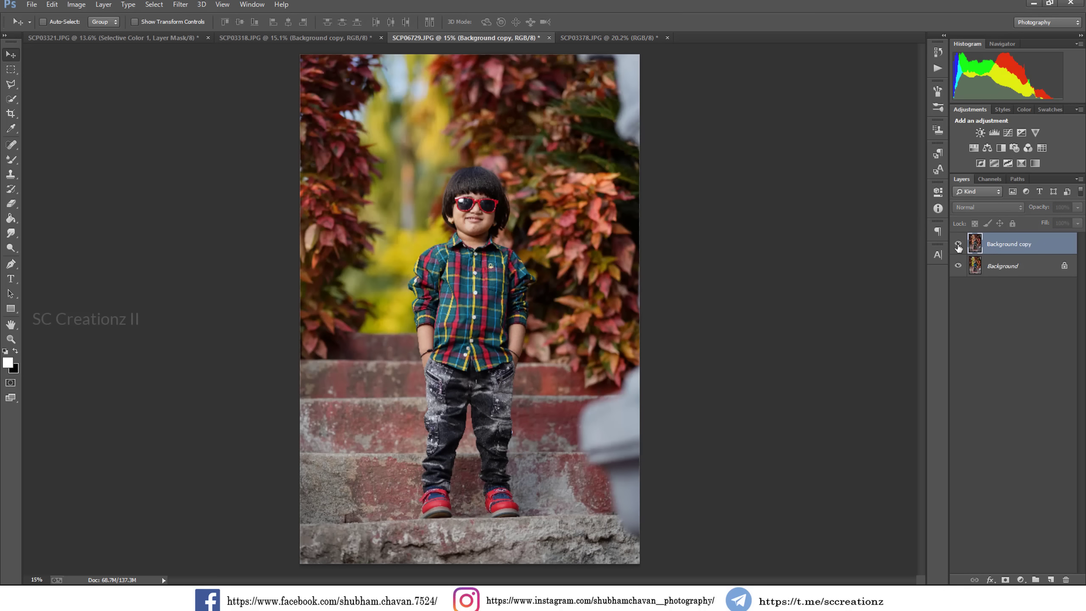
key("ctrl+shift+Tab")
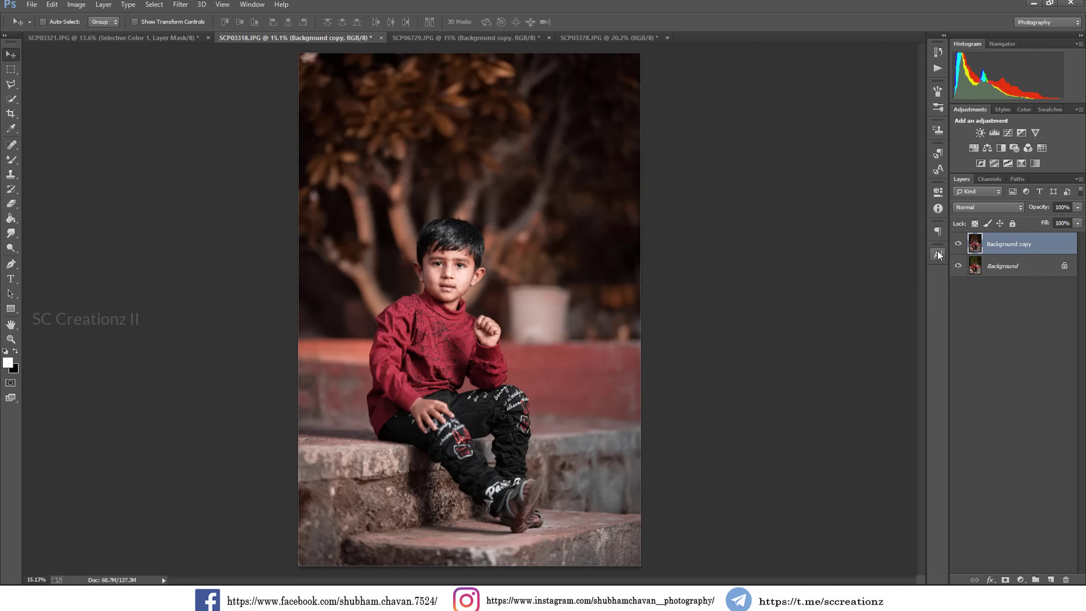
left_click(958, 243)
left_click(958, 243)
key("ctrl+shift+Tab")
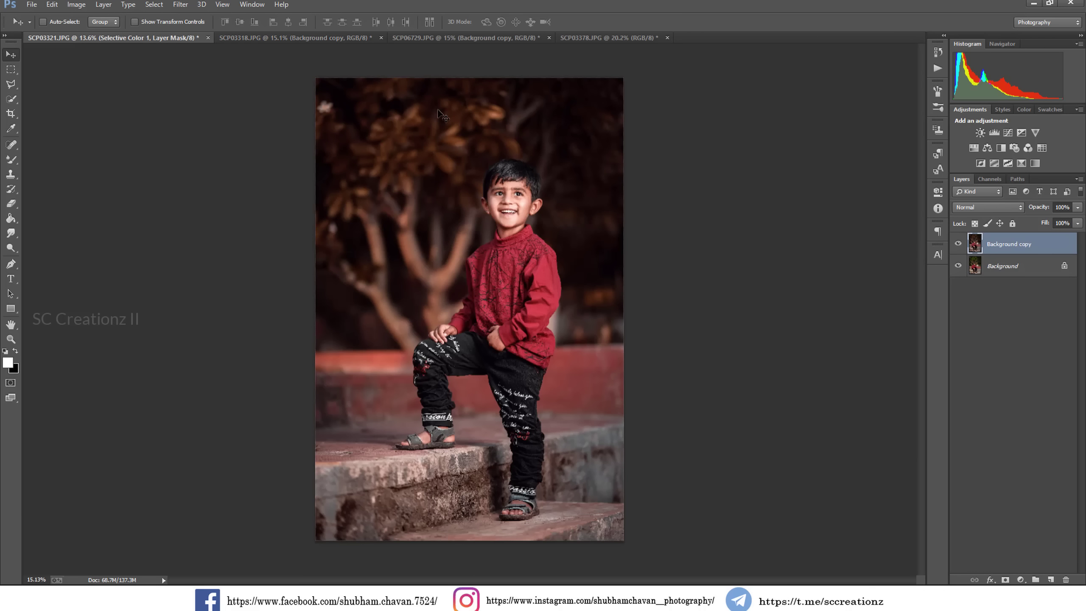
left_click(957, 244)
left_click(958, 243)
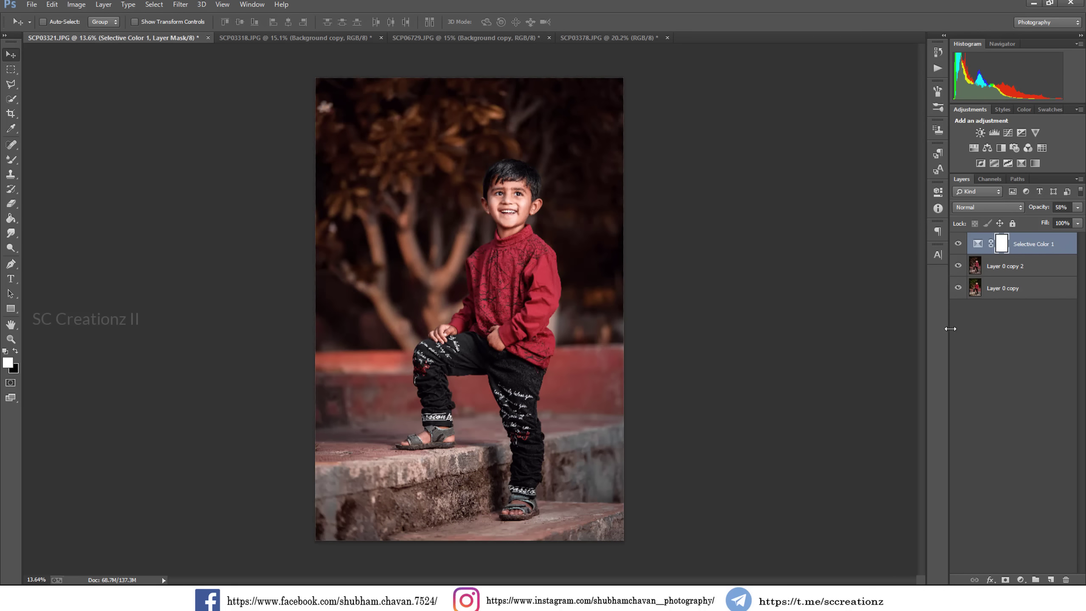
Step: Merge the Selective Color 1 layer down into Layer 0 copy 2 in SCP03321.JPG
left_click(76, 4)
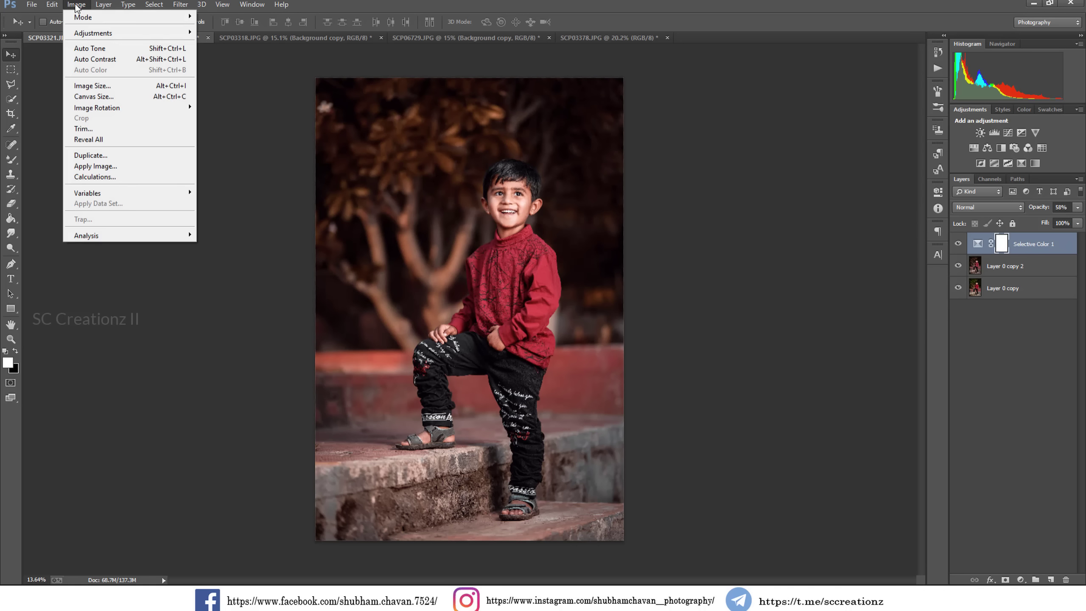
mouse_move(93, 34)
right_click(1035, 247)
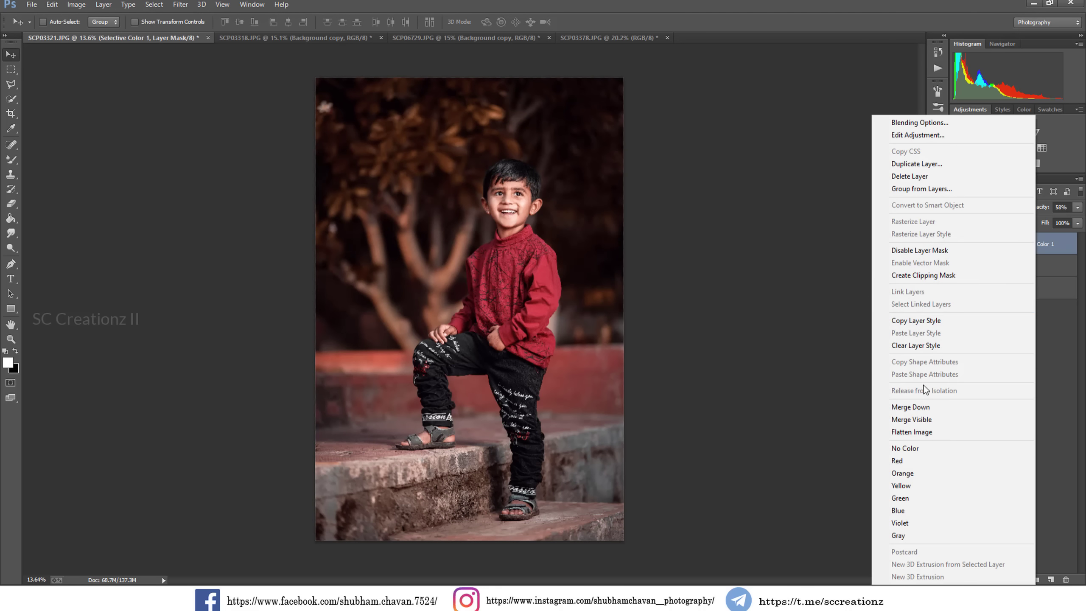
left_click(885, 407)
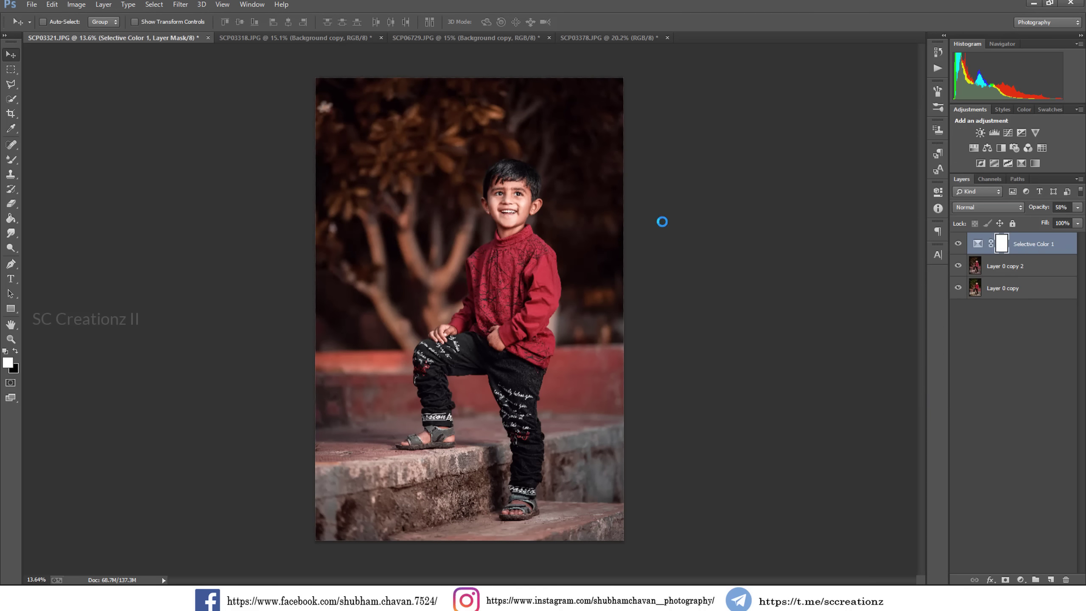
Step: Apply Levels to the Red channel of Layer 0 copy 2 with the black input at 6, and compare before and after
left_click(77, 4)
mouse_move(115, 34)
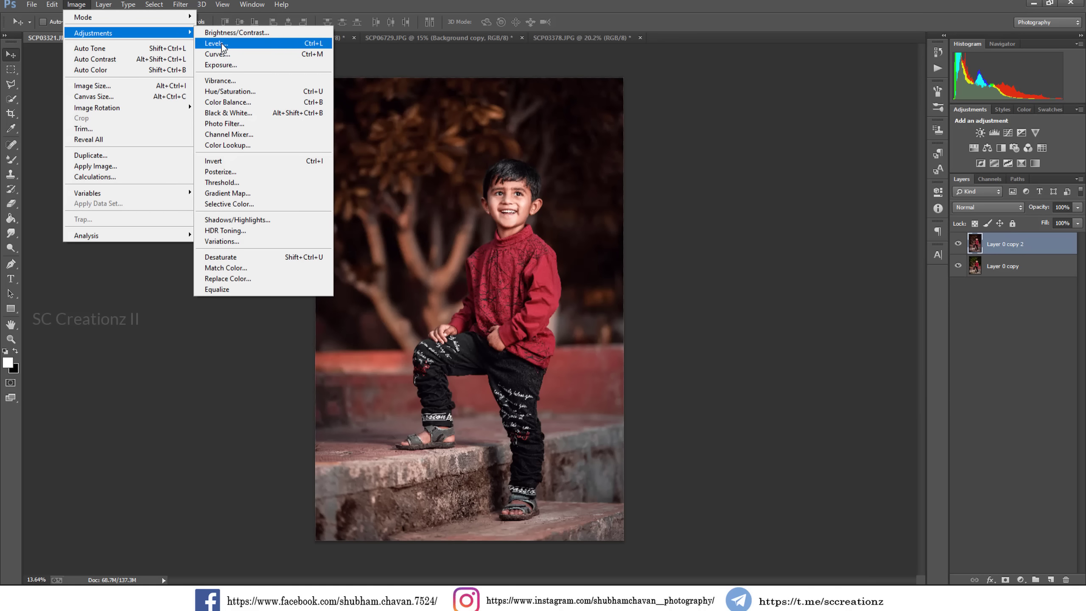
left_click(216, 43)
left_click(746, 161)
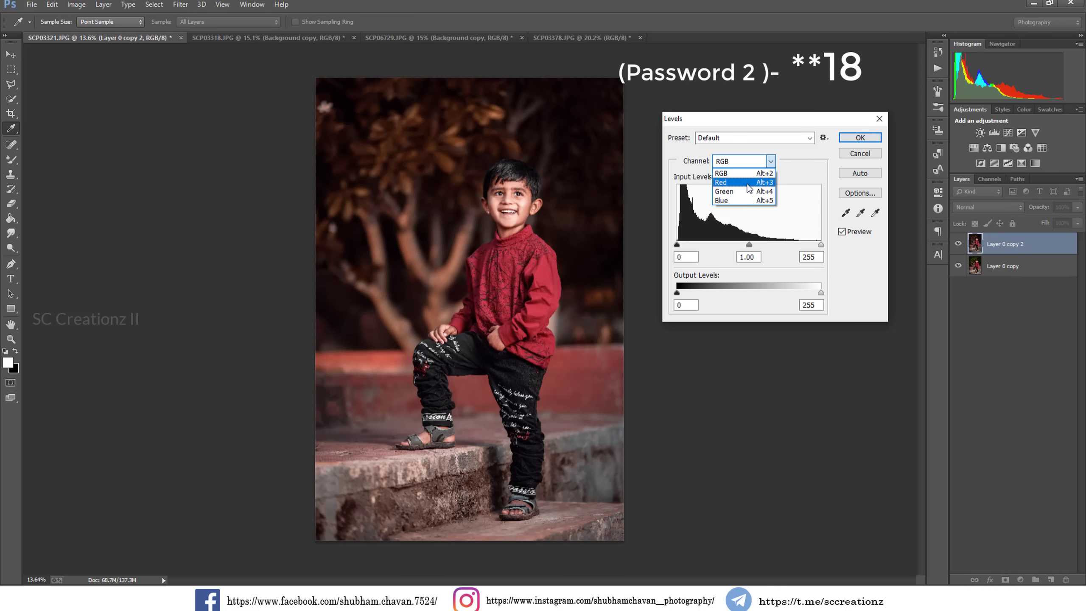
left_click(732, 184)
left_click_drag(678, 245, 682, 246)
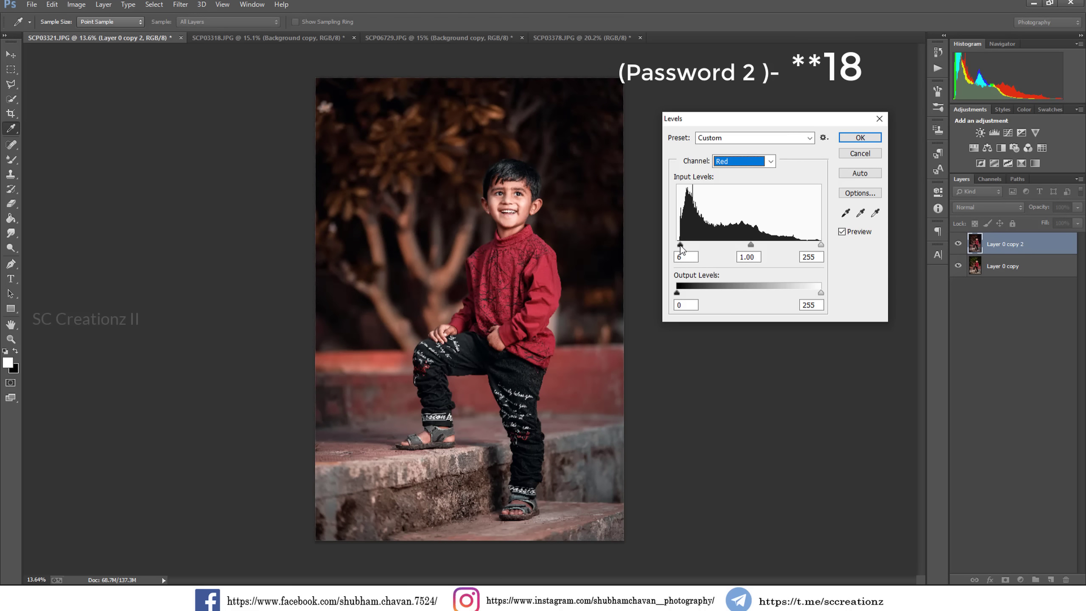
left_click(680, 245)
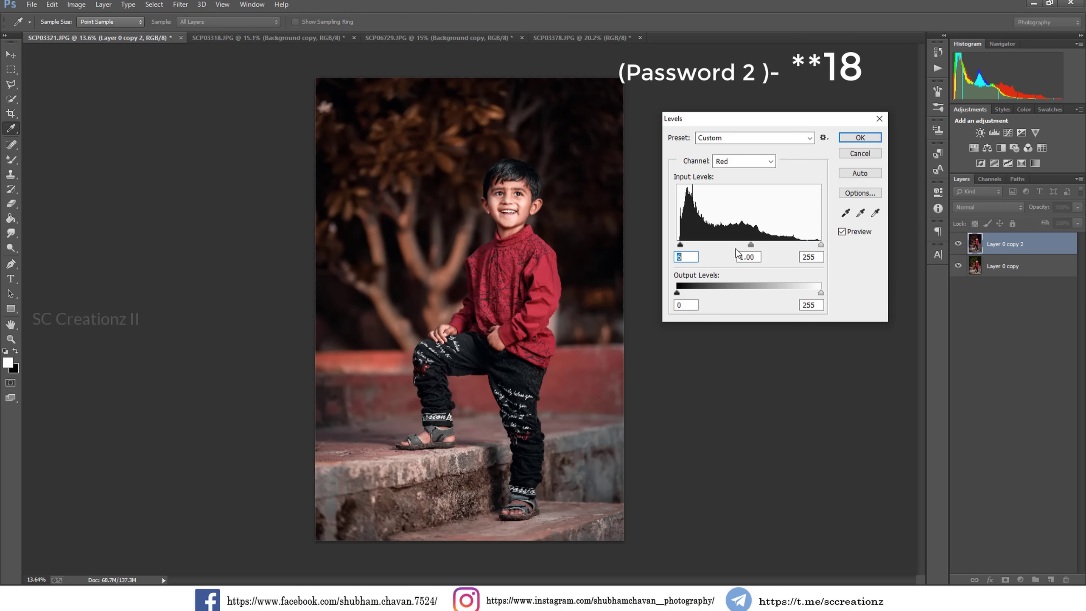
left_click(819, 246)
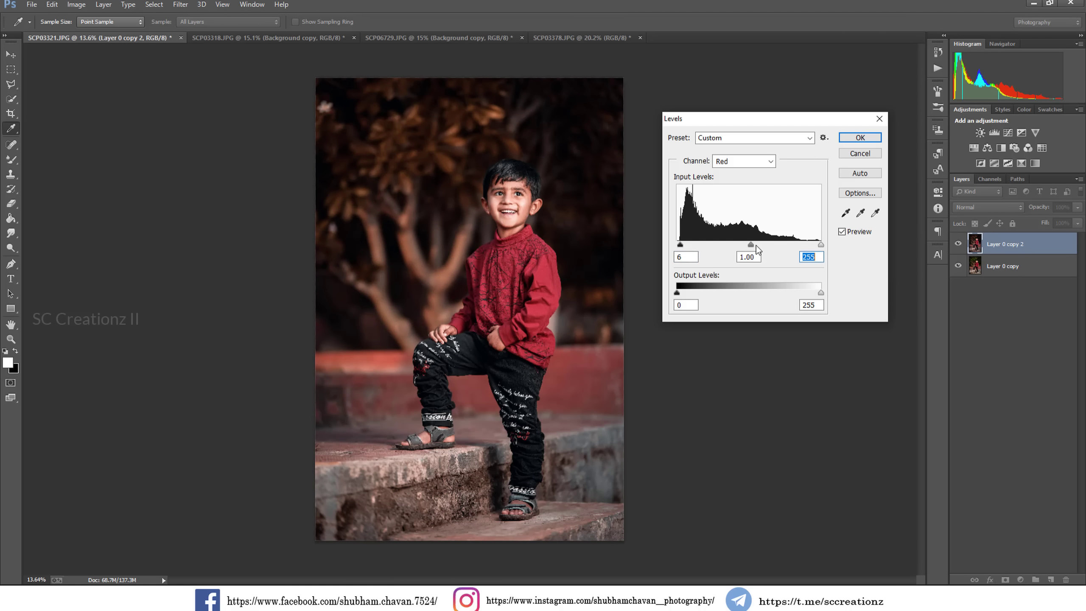
left_click_drag(752, 248, 752, 250)
left_click(860, 137)
key("v")
left_click(956, 242)
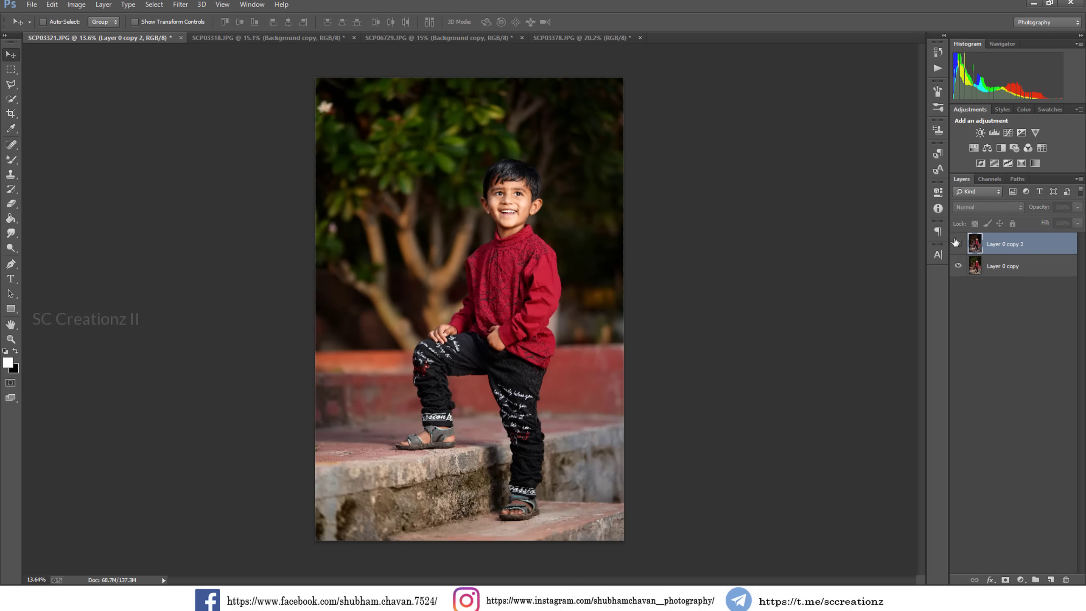
left_click(957, 242)
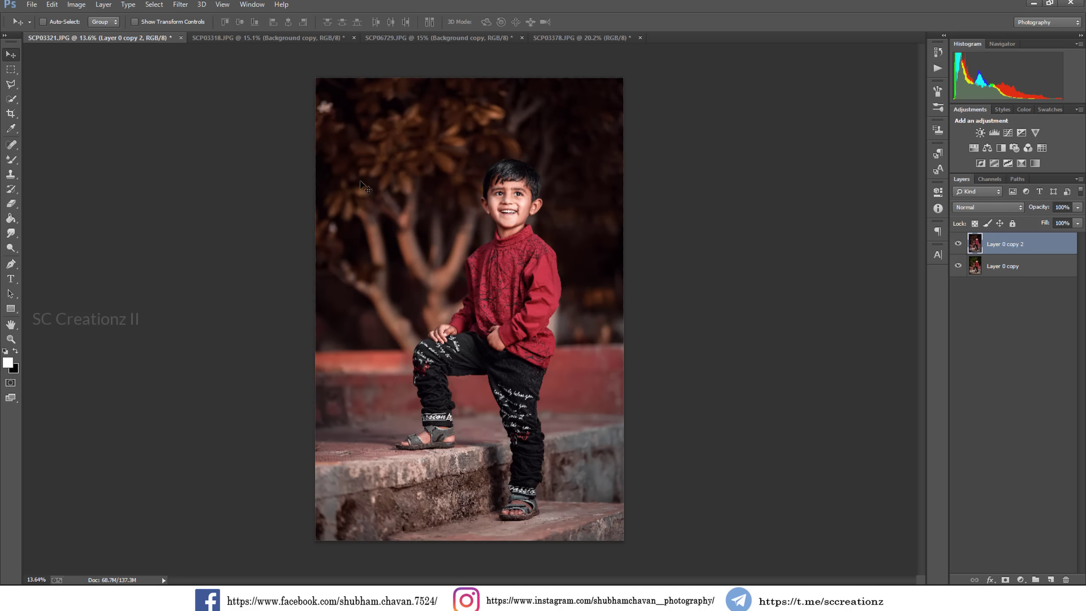
Step: Apply Levels to the Blue channel of Layer 0 copy 2 with black input 2, white input 247 and raised midtones
scroll(363, 180, "up", 1)
left_click(71, 5)
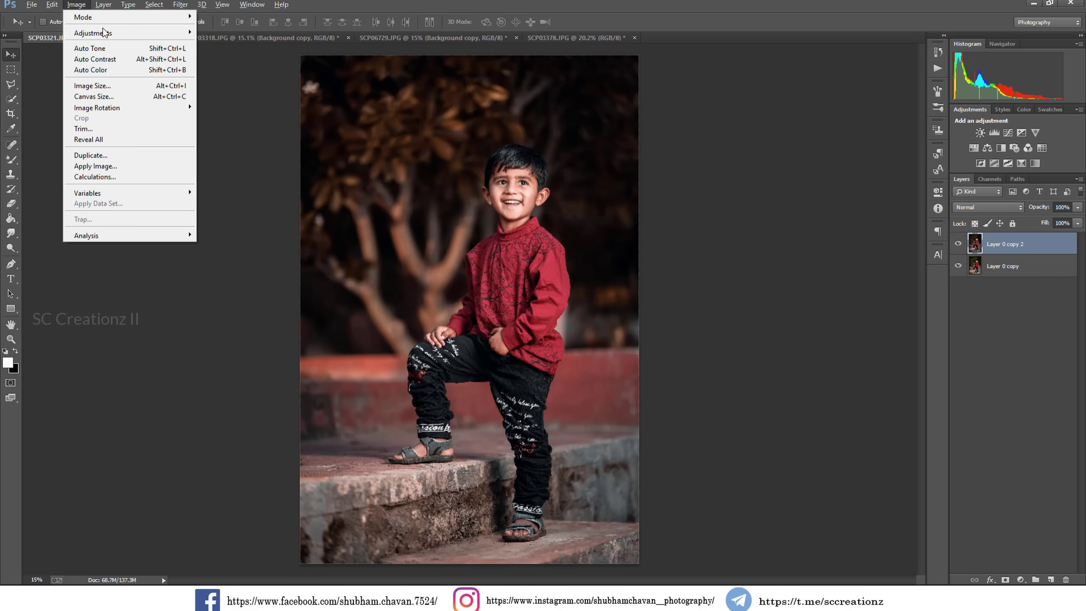
mouse_move(107, 32)
left_click(219, 46)
left_click(742, 160)
left_click(734, 196)
mouse_move(821, 245)
left_mouse_down()
mouse_move(805, 246)
mouse_move(816, 245)
left_mouse_up()
left_click_drag(676, 245, 682, 245)
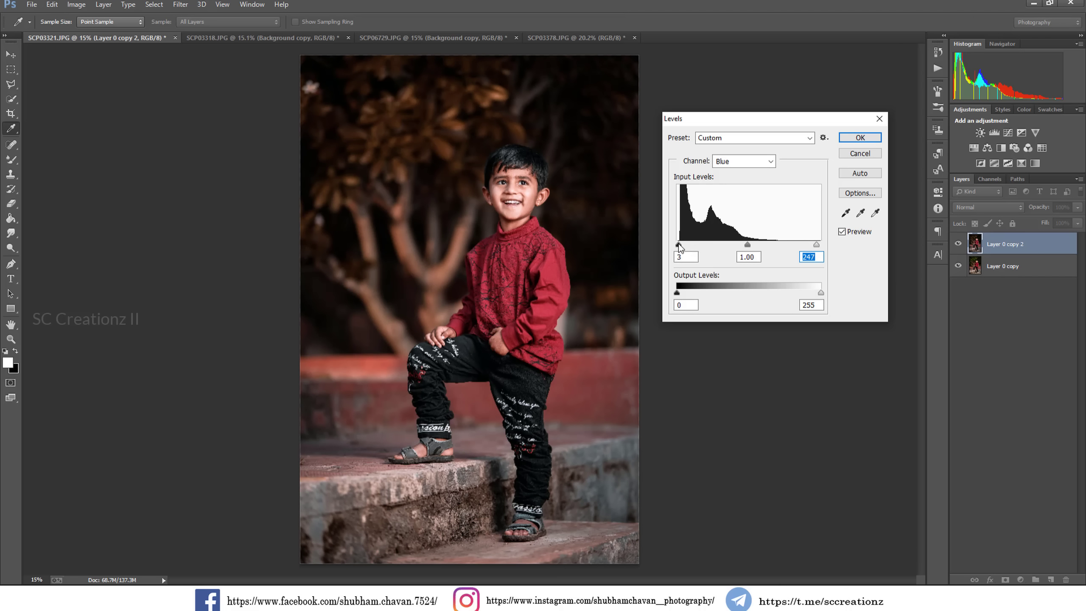
left_click(677, 244)
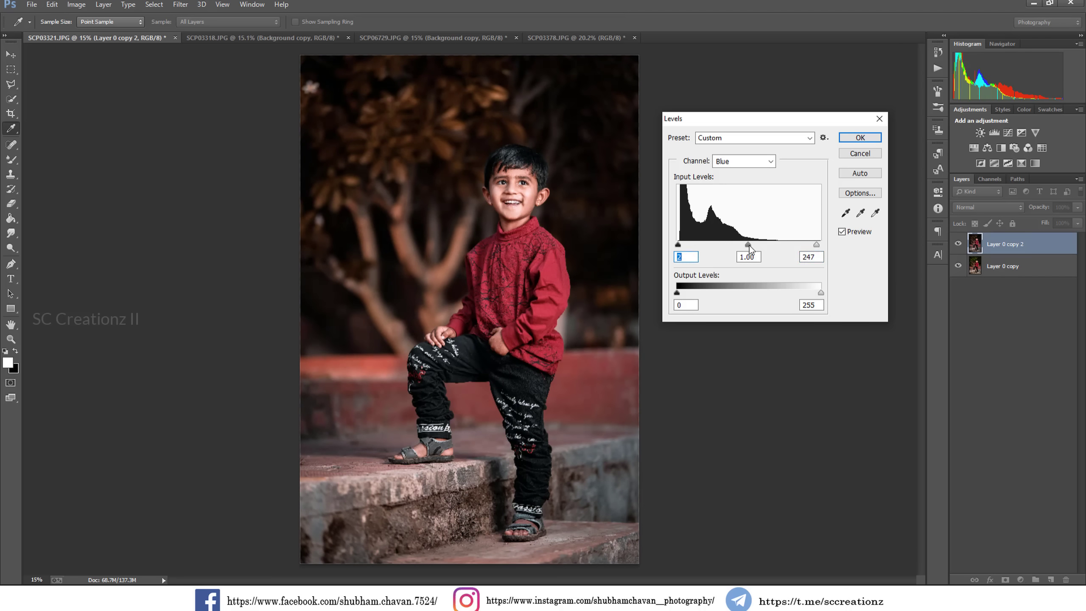
left_click_drag(749, 246, 742, 246)
left_click(859, 138)
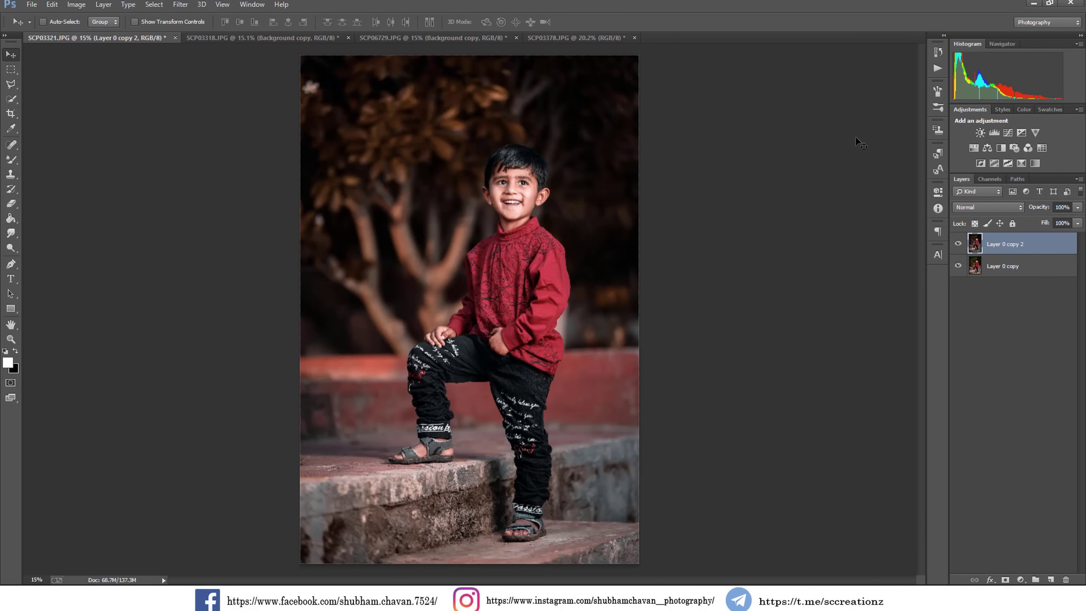
Step: Compare the photo with and without Layer 0 copy 2, and merge the visible layers
left_click(958, 244)
left_click(958, 244)
right_click(1038, 246)
left_click(911, 418)
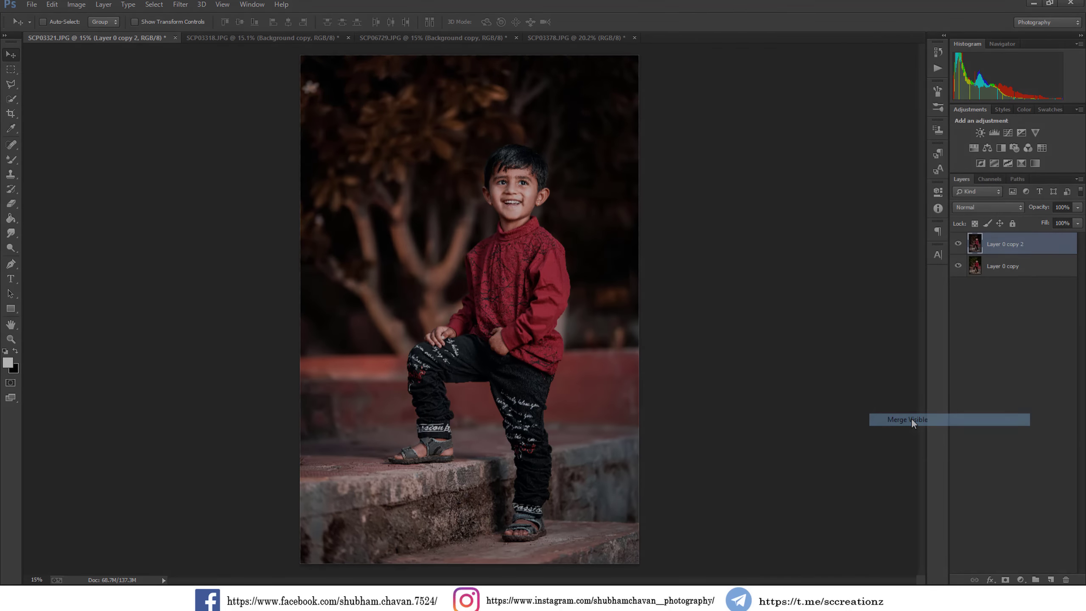